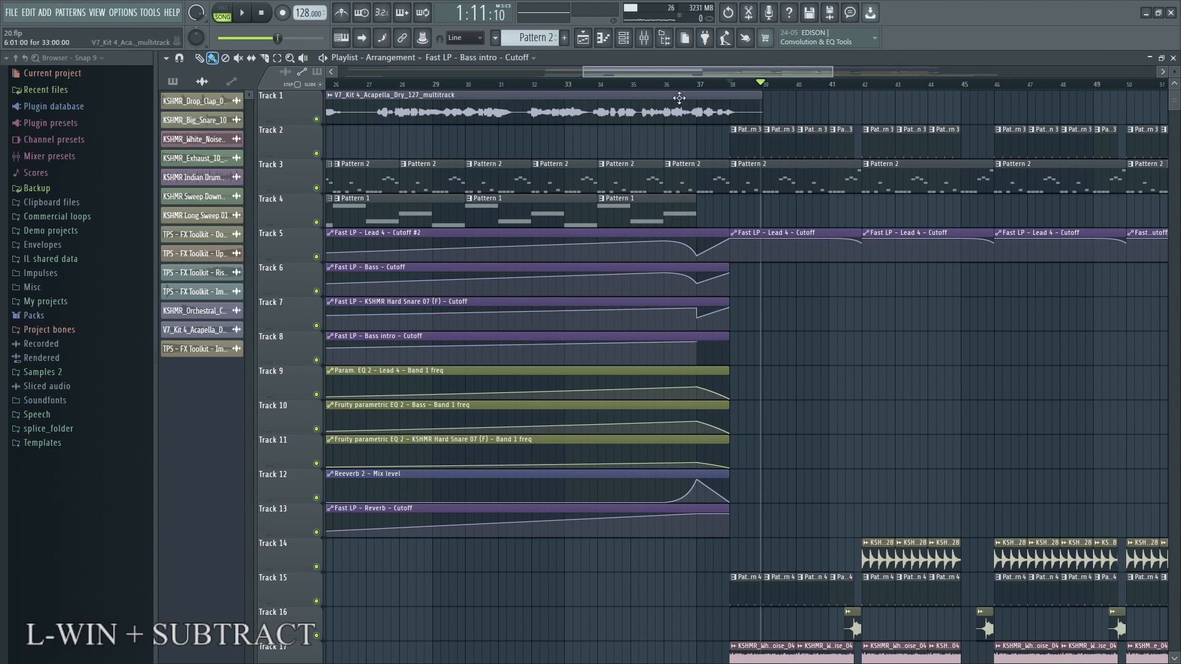
# Step: Audition the drop from bar 38, briefly soloing Track 2 before playing it with all tracks active
pyautogui.click(731, 86)
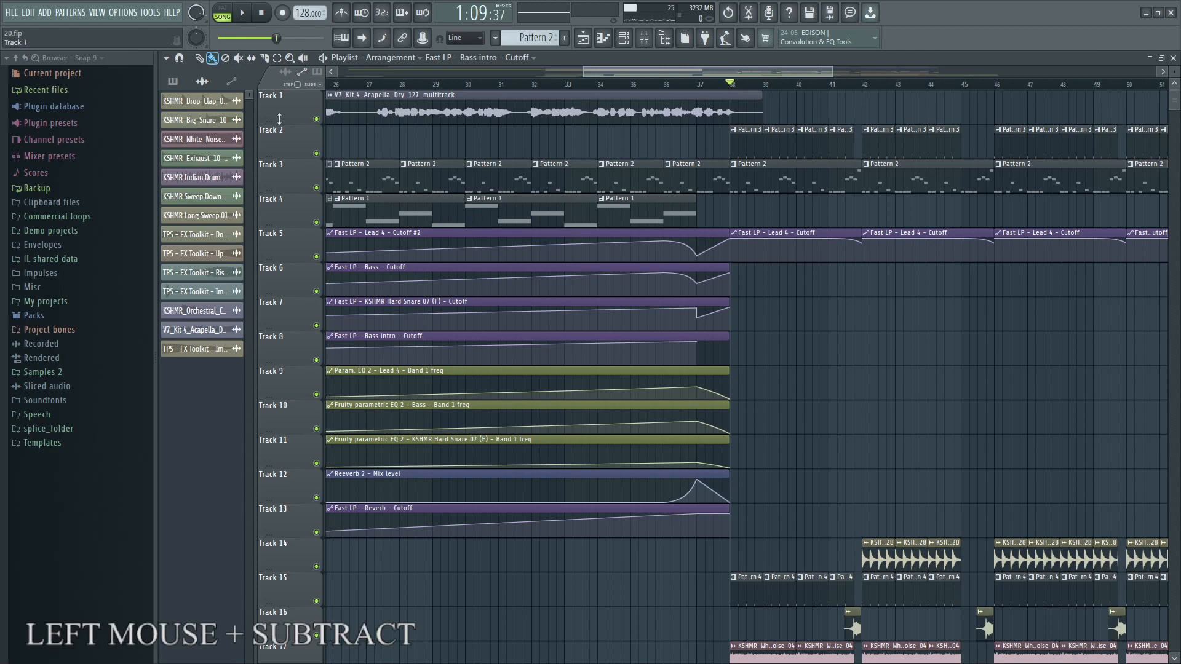
pyautogui.rightClick(316, 153)
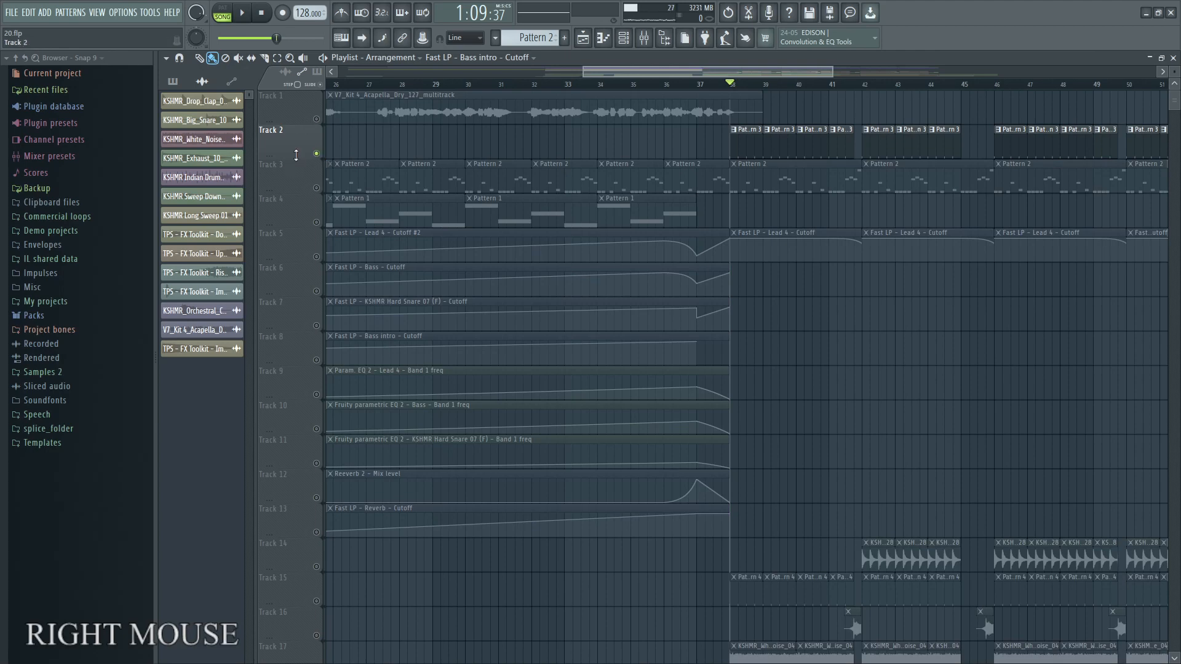
pyautogui.rightClick(316, 154)
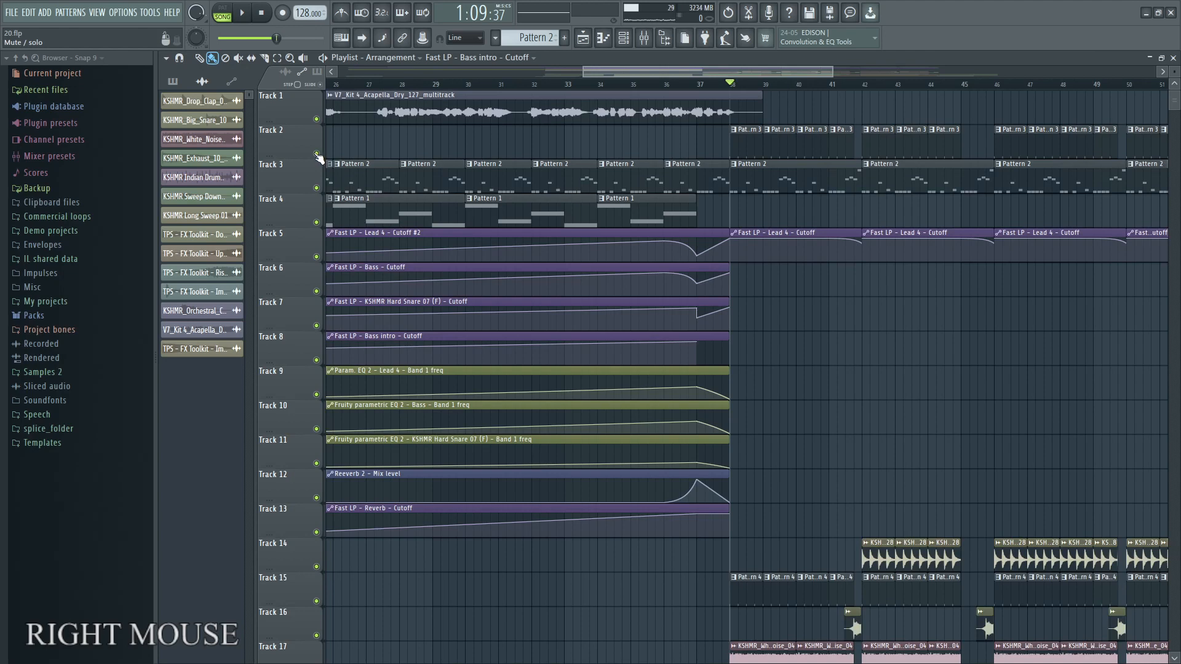
pyautogui.click(246, 13)
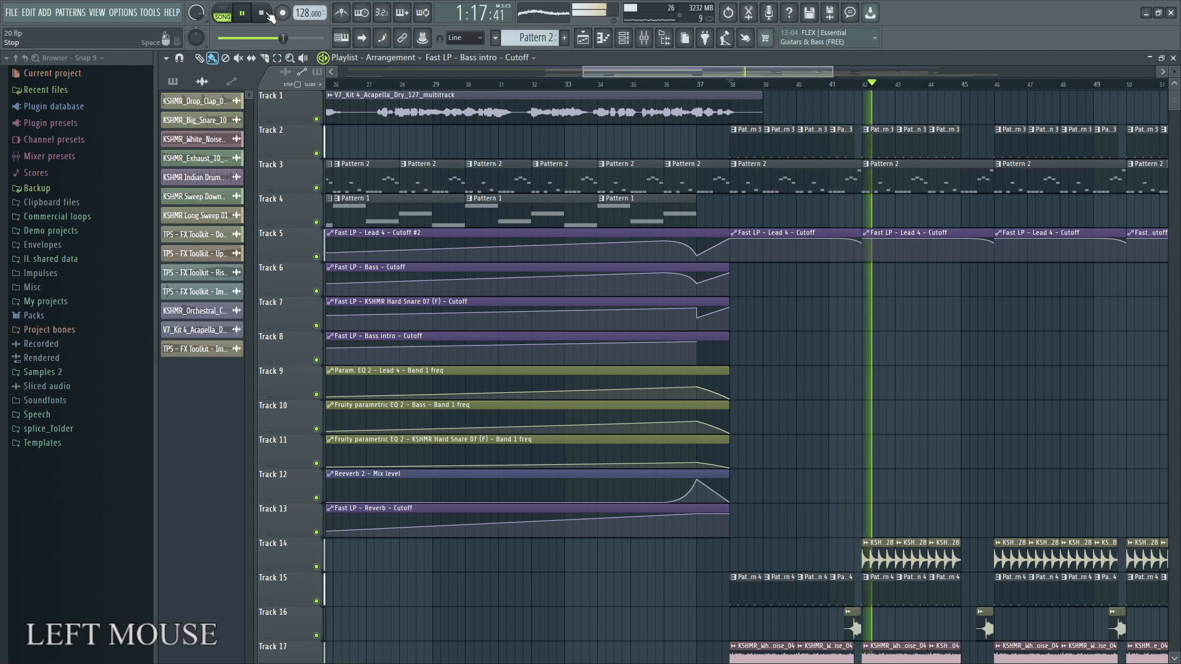
pyautogui.click(269, 14)
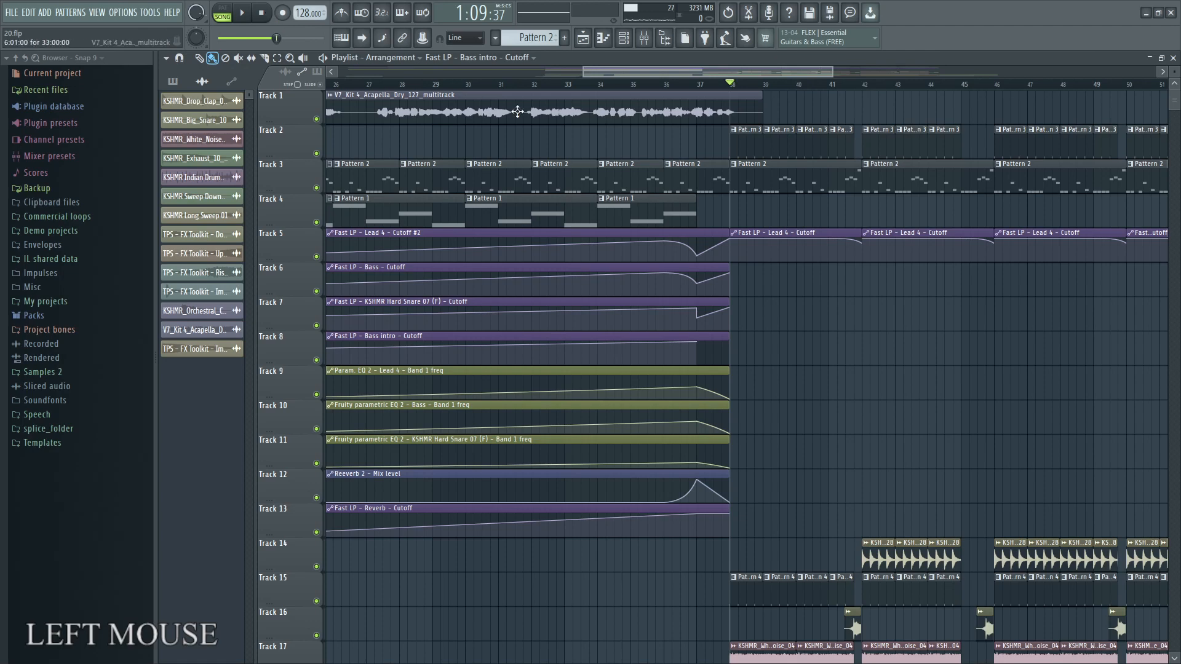
# Step: Open the KSHMR_Big_Kick_18_F channel settings from Pattern 3 and examine the kick sample's waveform
pyautogui.click(745, 155)
pyautogui.click(633, 39)
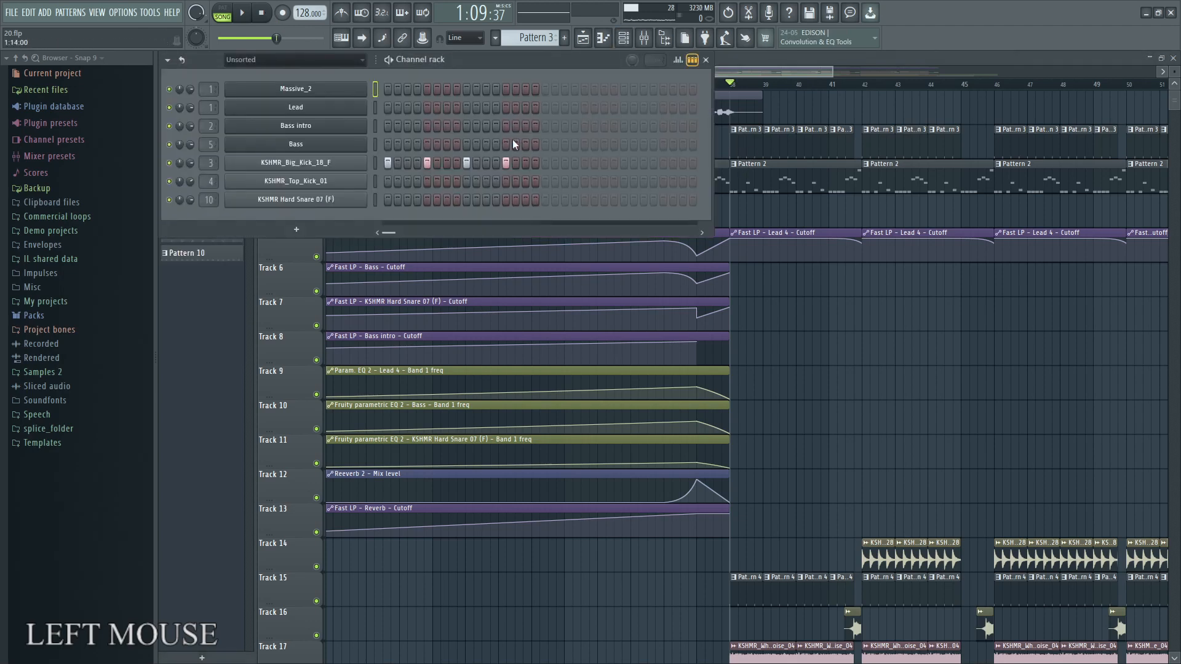
pyautogui.click(295, 163)
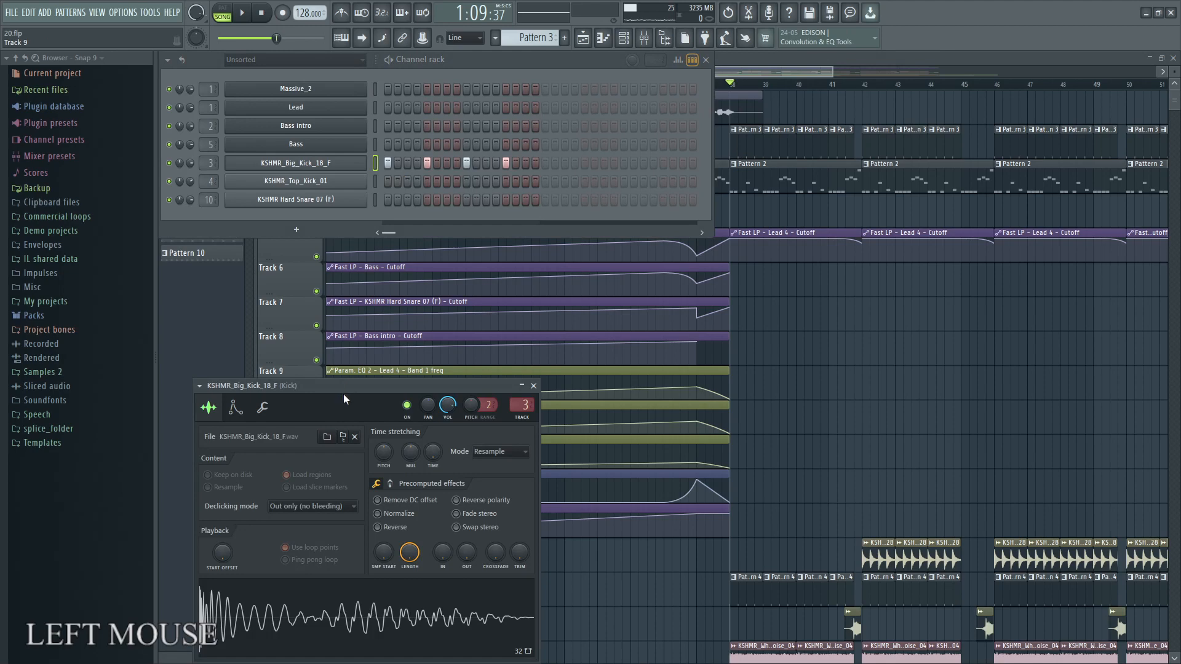
pyautogui.moveTo(344, 395); pyautogui.dragTo(625, 286)
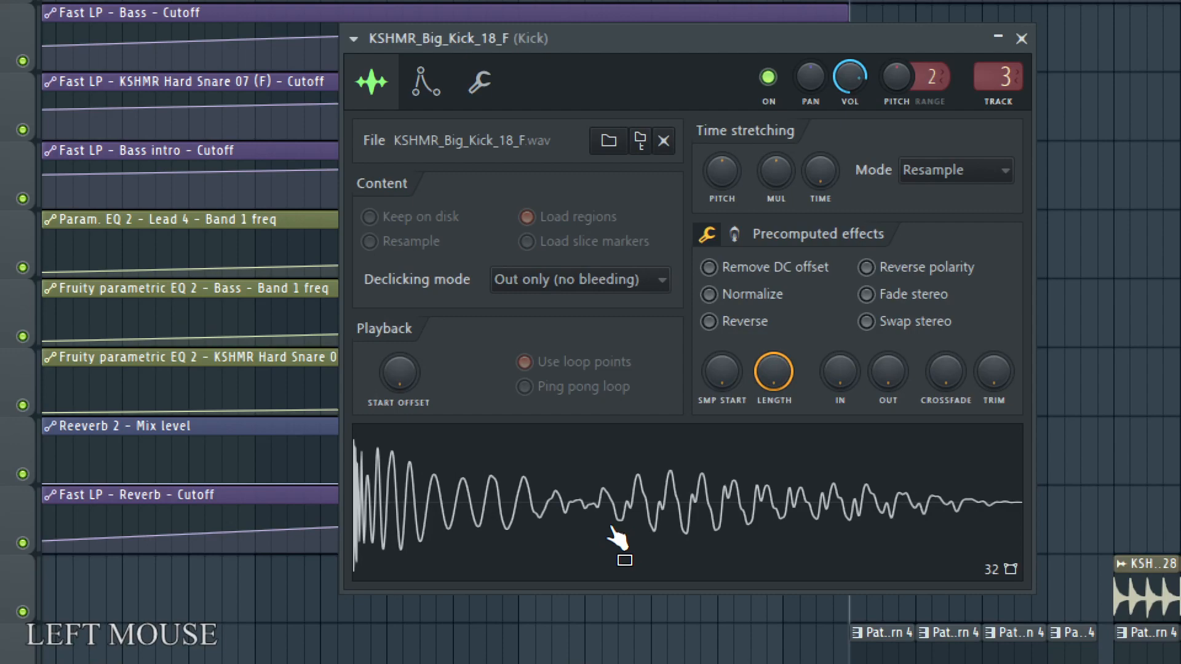
pyautogui.press('super+minus')
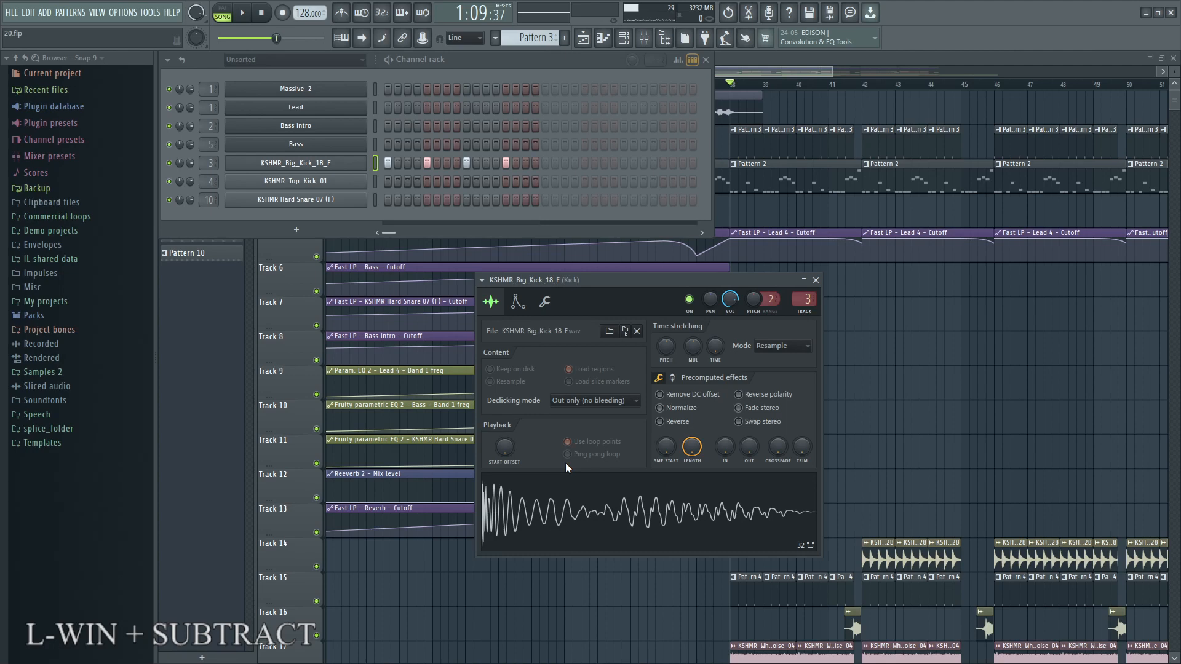
# Step: View the Neutron 3 effect on the Kick mixer track, then close the open mixer, channel and plugin windows
pyautogui.click(645, 37)
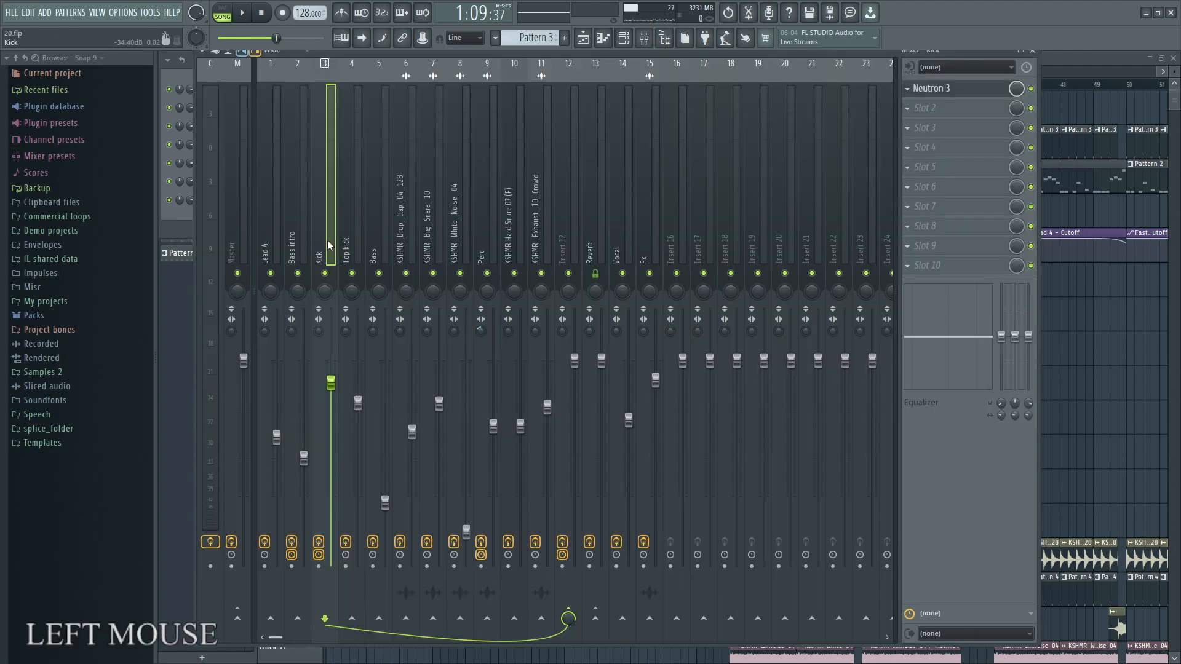
pyautogui.click(951, 90)
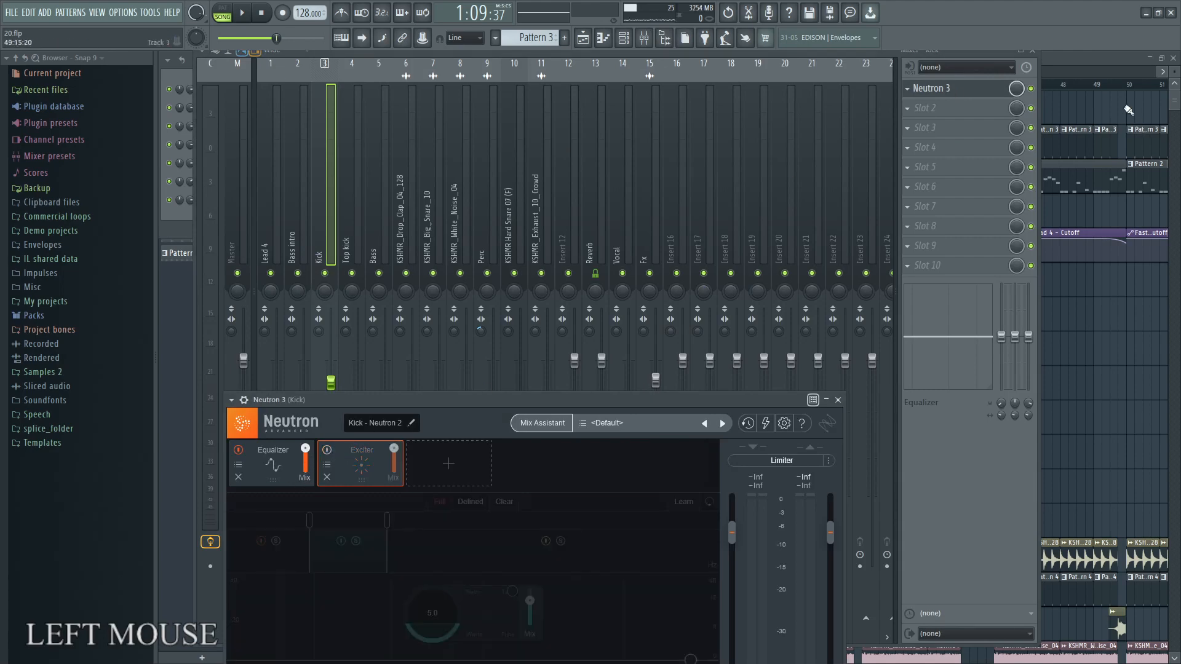
pyautogui.click(1033, 51)
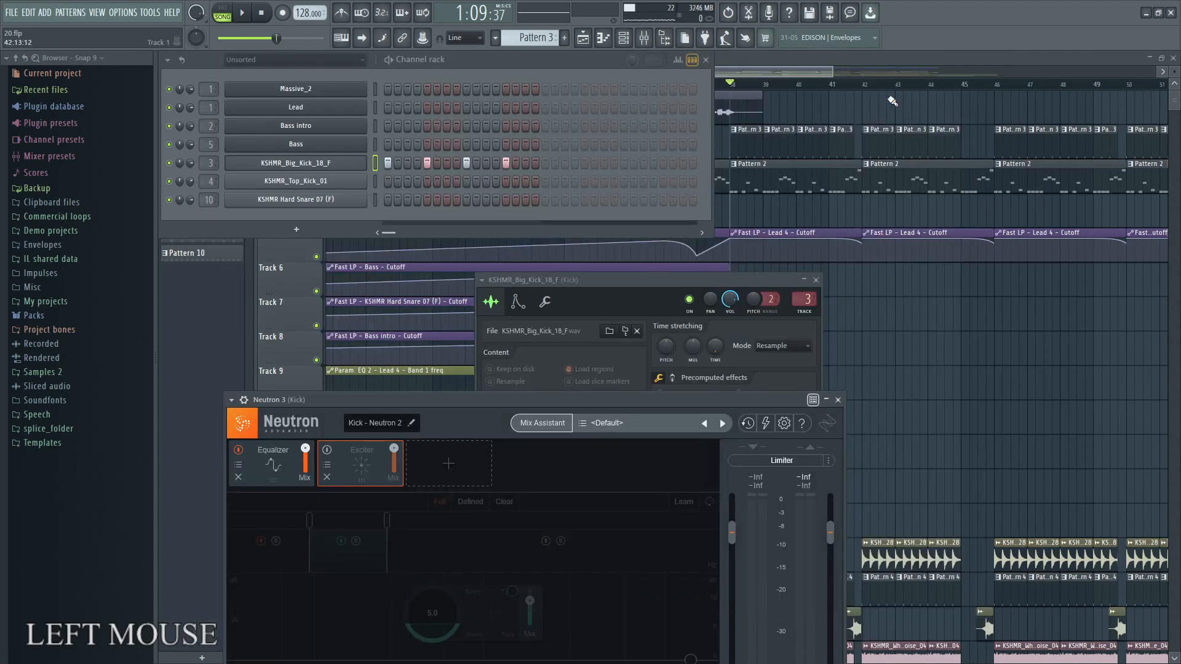
pyautogui.click(805, 69)
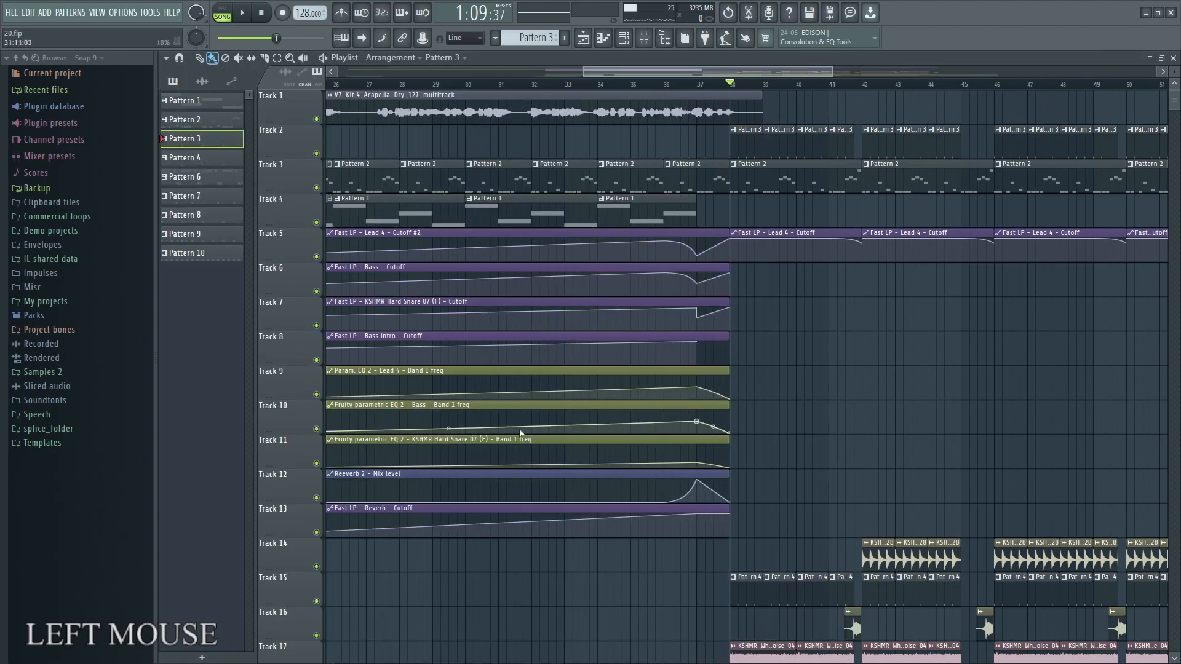
# Step: Shrink the playlist tracks to show the whole arrangement and play a short section from bar 38
pyautogui.scroll(-1, 544, 433)
pyautogui.scroll(-2, 544, 434)
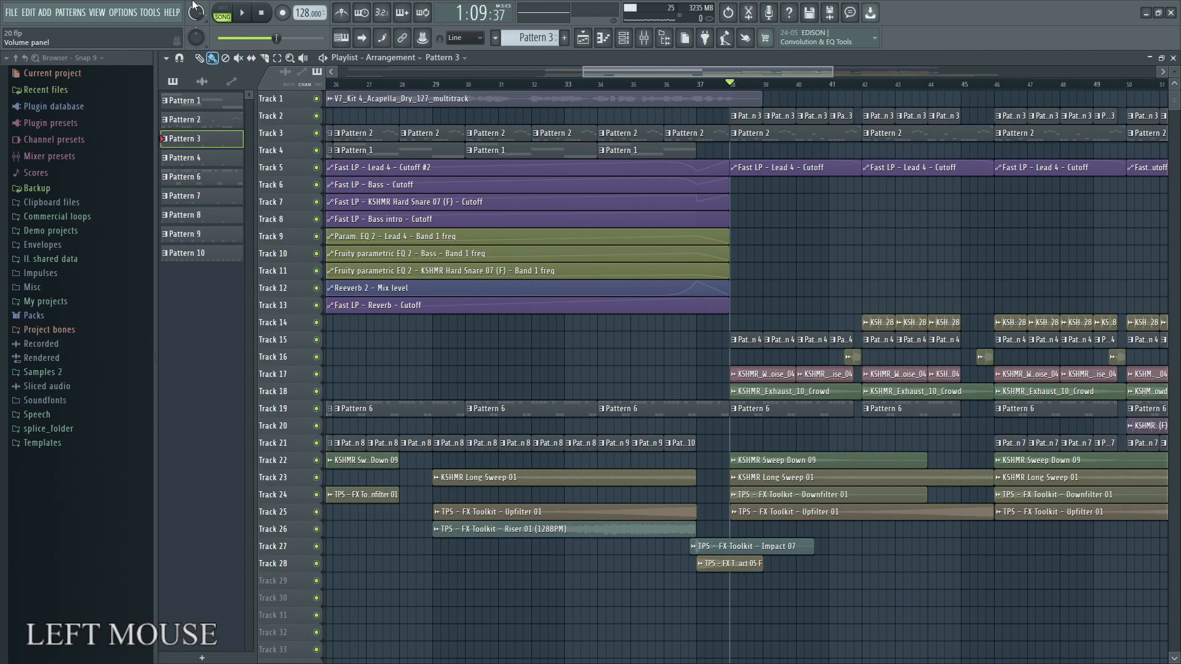
pyautogui.click(243, 18)
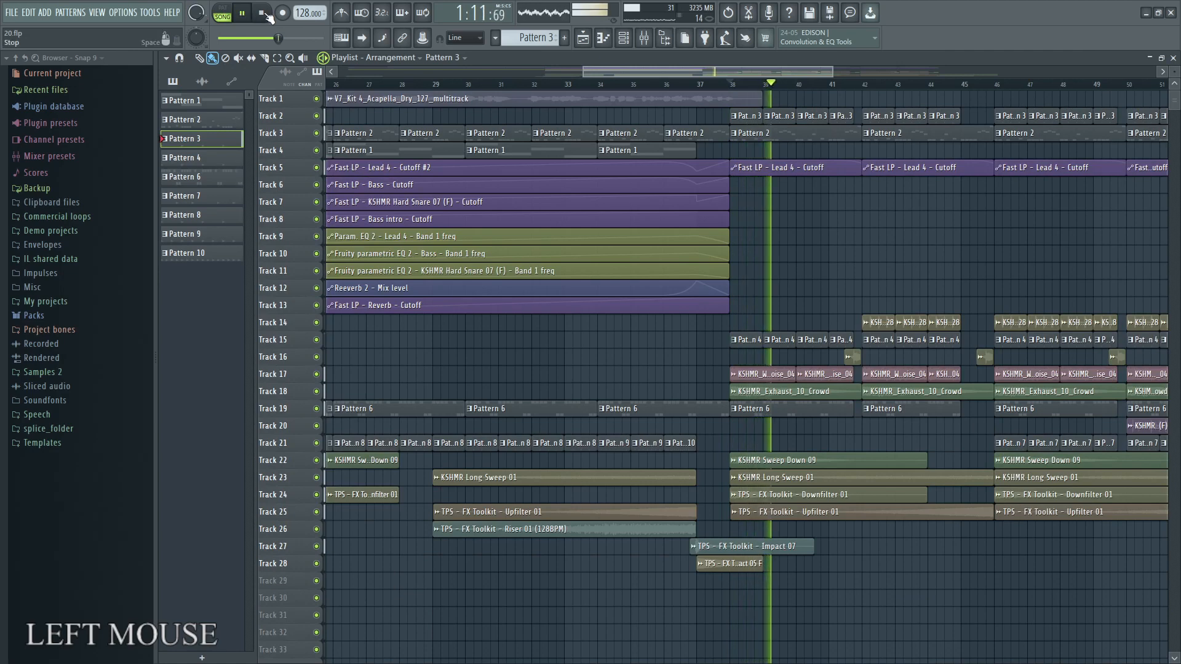
pyautogui.click(264, 13)
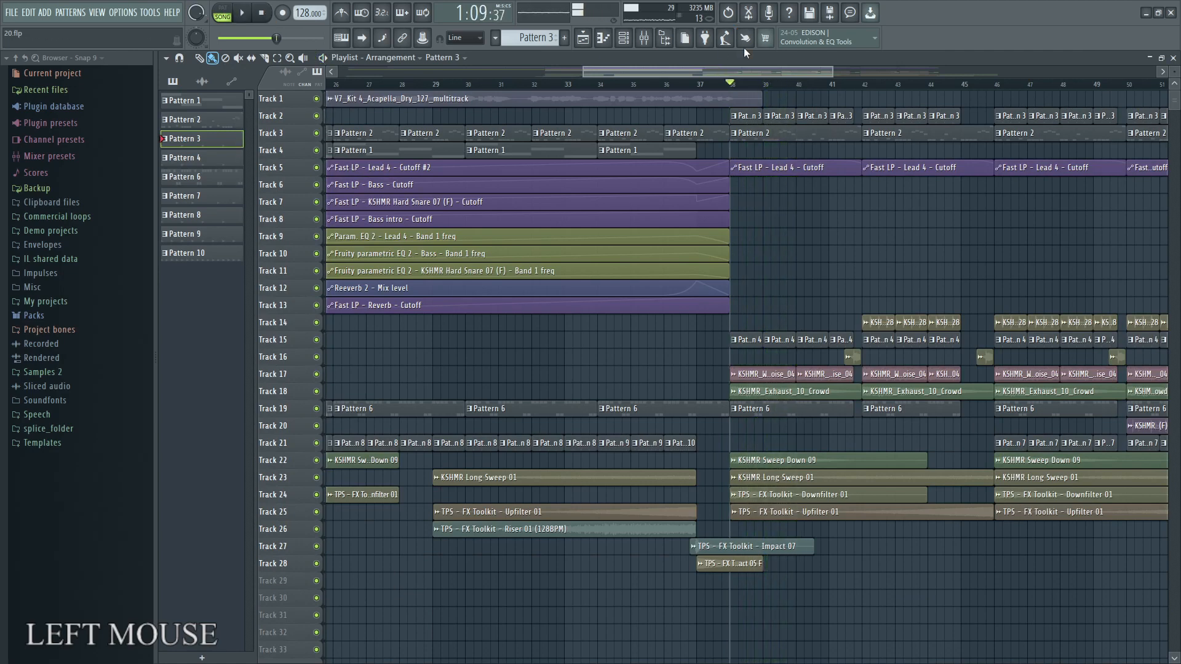
# Step: Open Neutron 3 from the Kick mixer track, hide the mixer and place the plugin window over the playlist
pyautogui.click(644, 38)
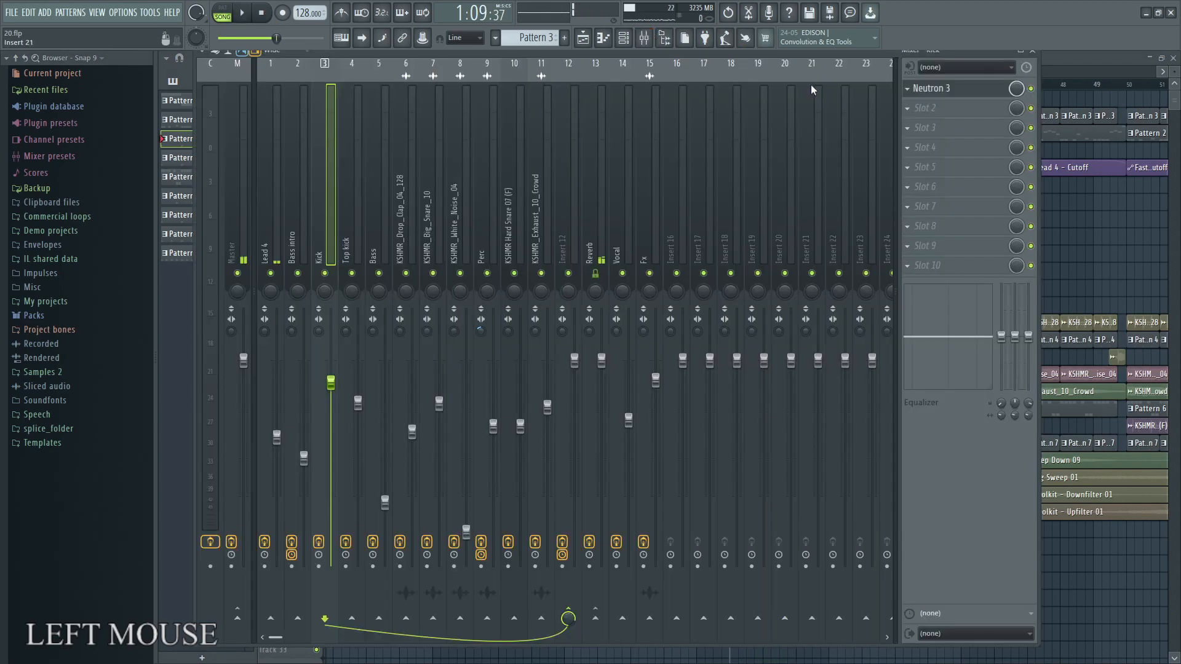
pyautogui.click(968, 92)
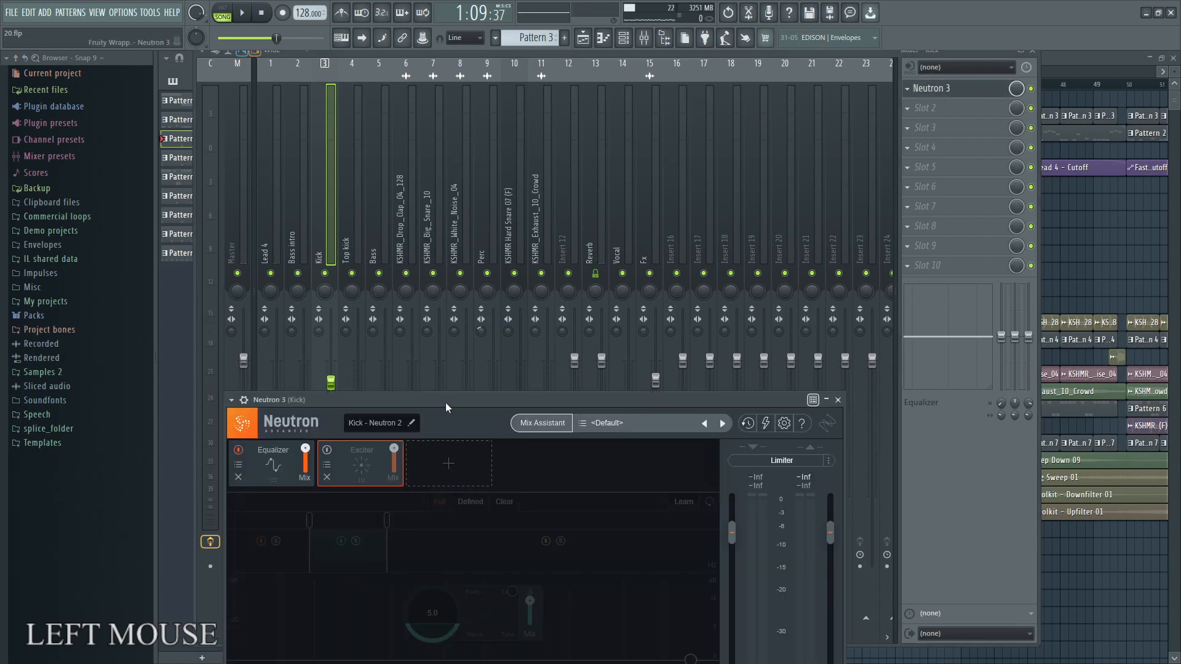
pyautogui.moveTo(446, 402); pyautogui.dragTo(558, 176)
pyautogui.click(1033, 51)
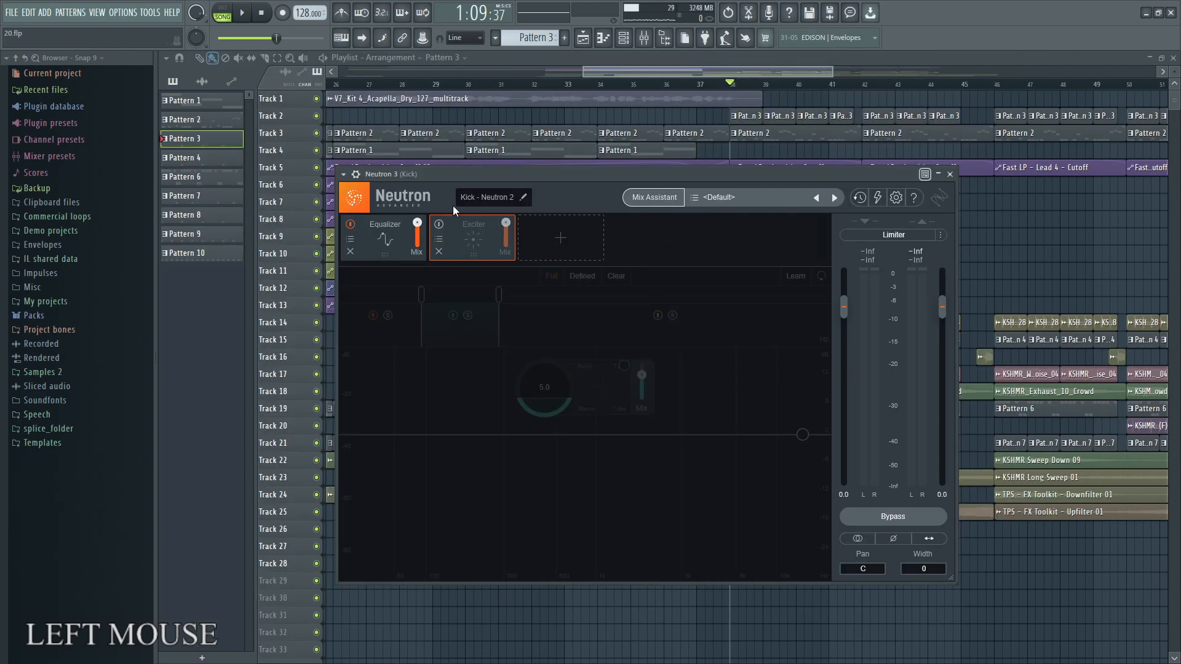
pyautogui.moveTo(478, 176); pyautogui.dragTo(529, 190)
pyautogui.press('super+KP_Add')
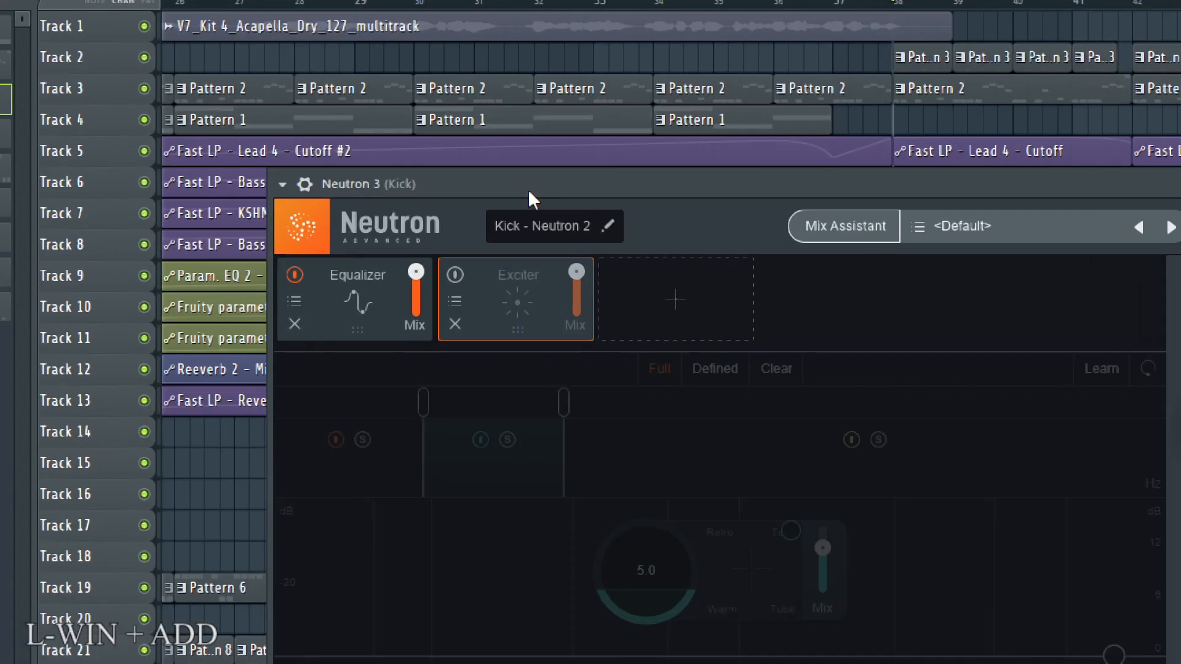
# Step: Play the full mix from bar 38 while switching Neutron's Exciter module on and off to compare the kick
pyautogui.click(448, 282)
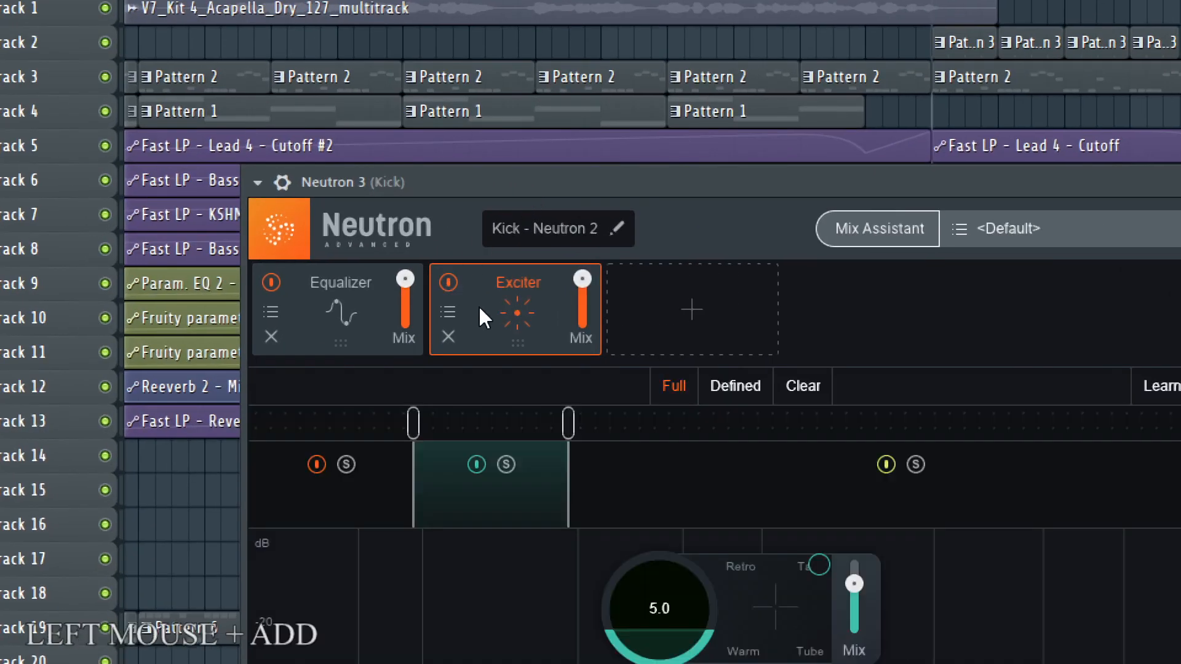
pyautogui.click(448, 283)
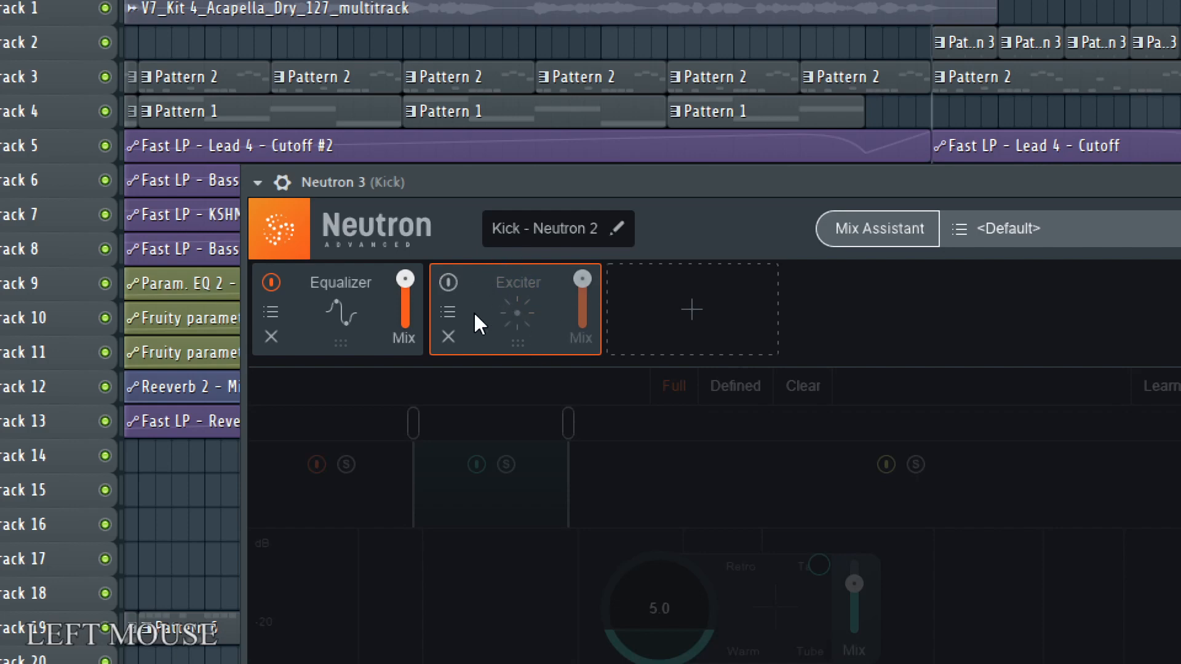
pyautogui.press('space')
pyautogui.click(446, 283)
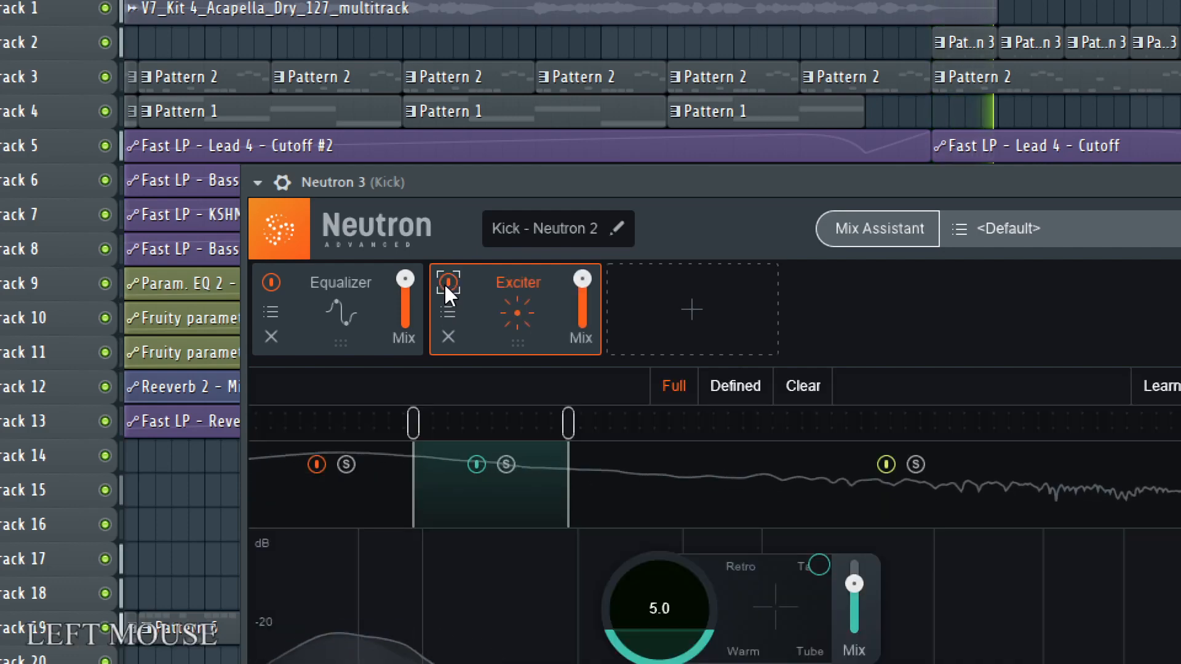
pyautogui.click(445, 283)
pyautogui.click(446, 283)
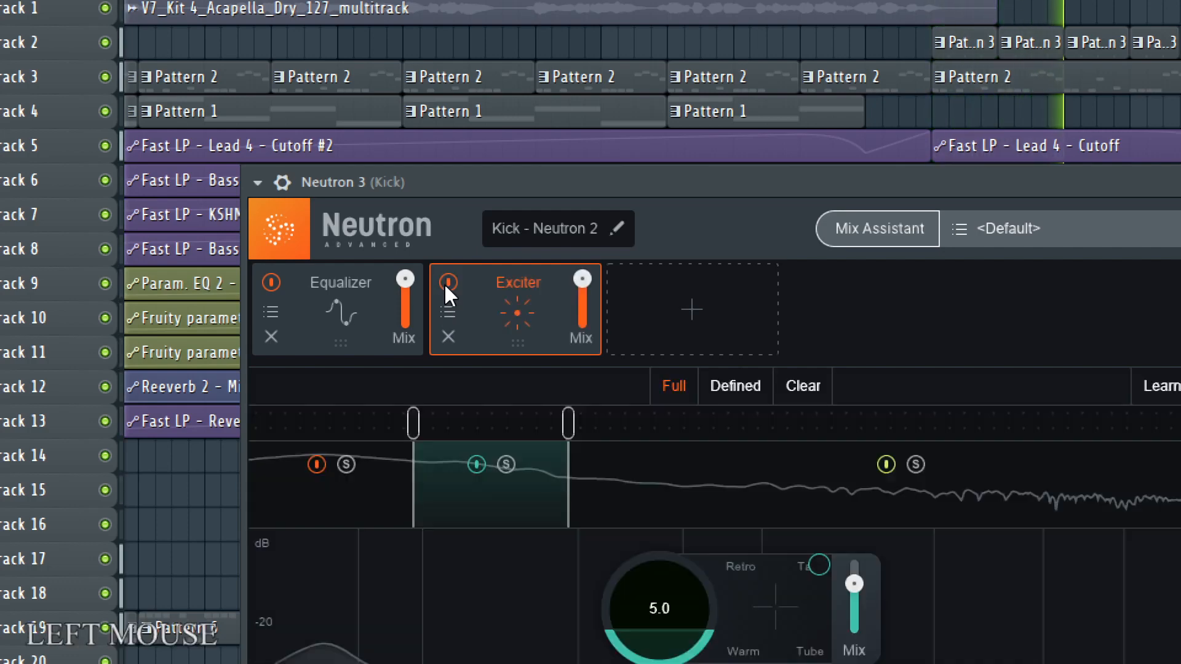
pyautogui.click(445, 283)
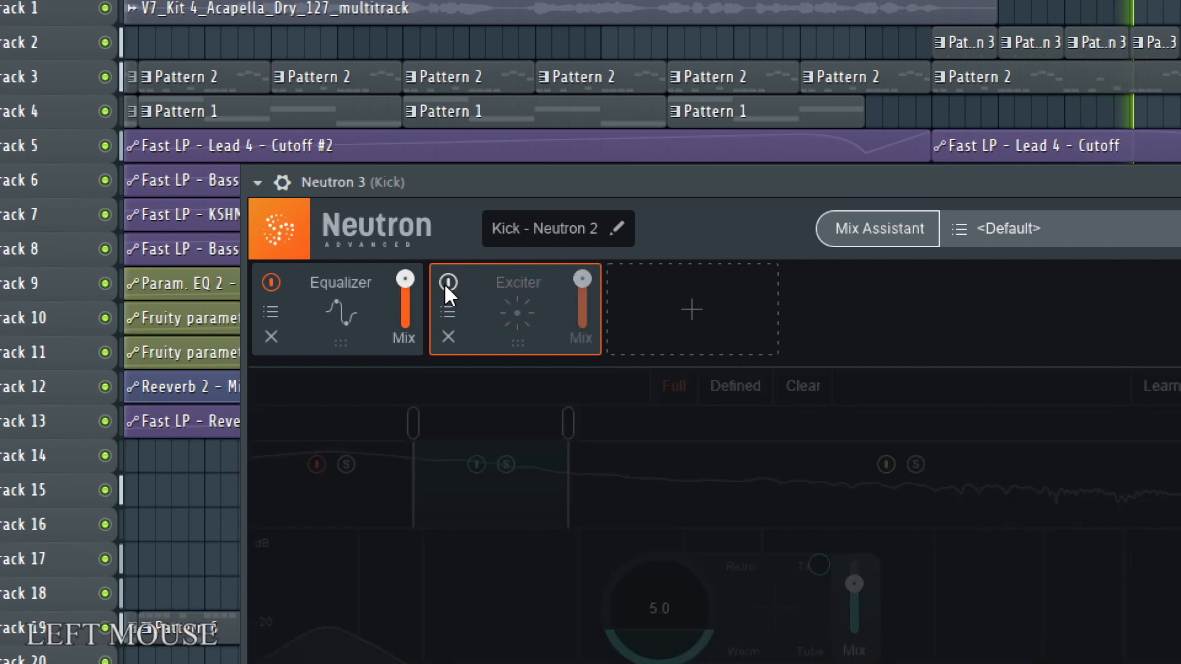
pyautogui.click(446, 283)
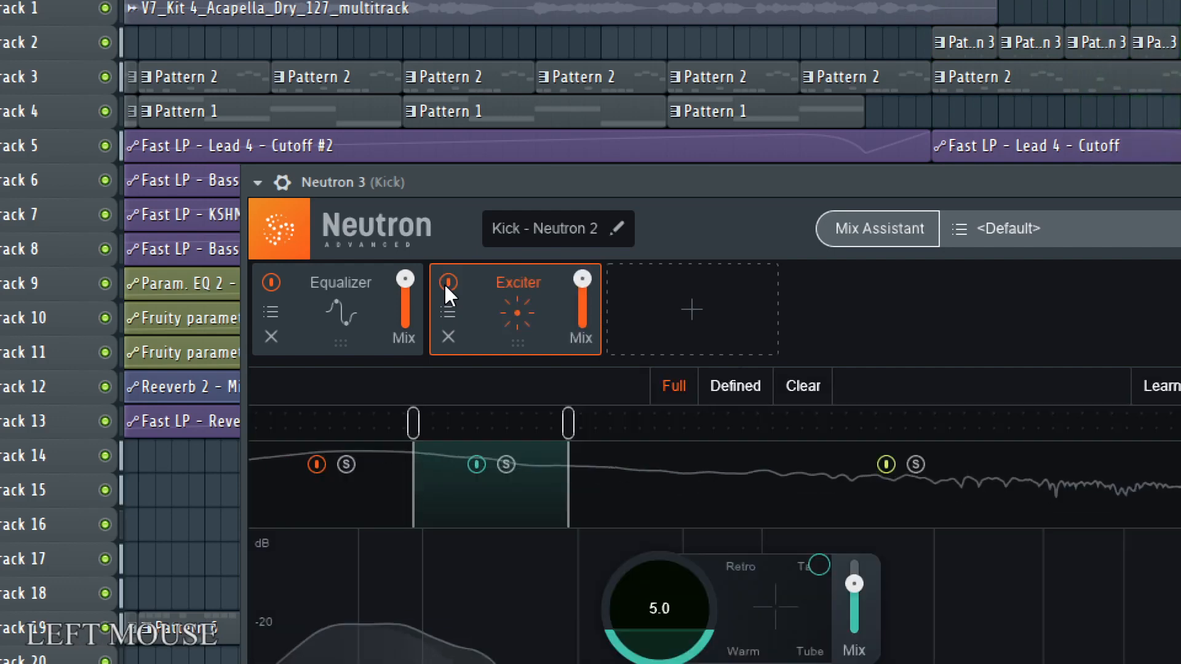
pyautogui.click(446, 283)
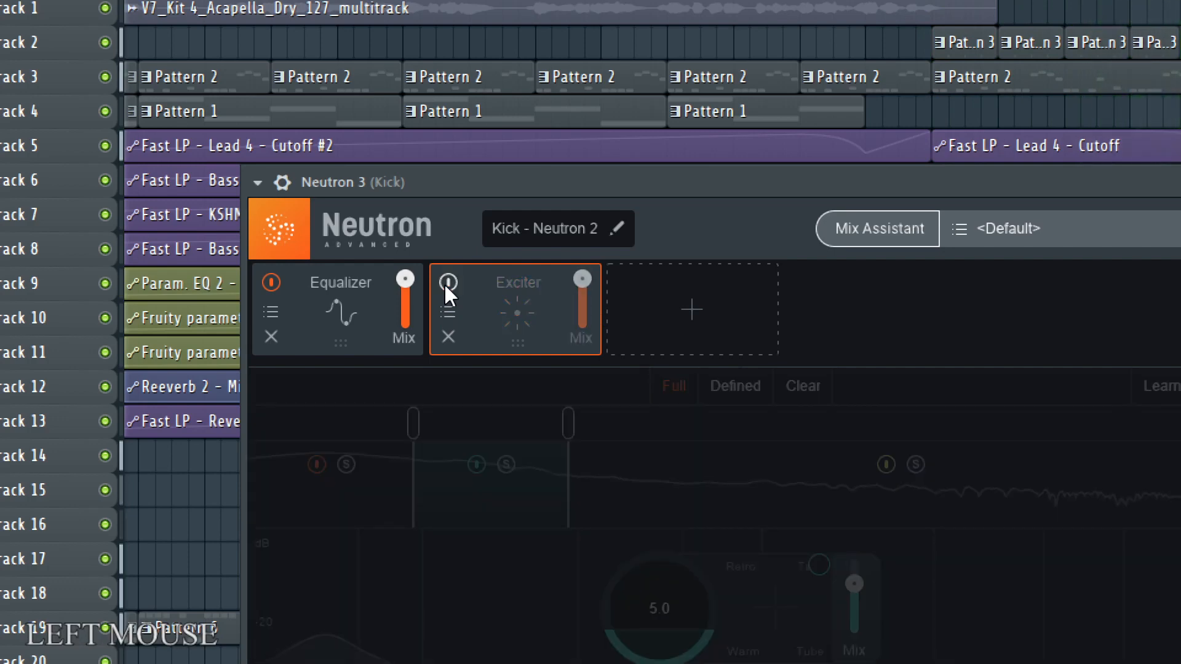
pyautogui.click(445, 283)
pyautogui.press('space')
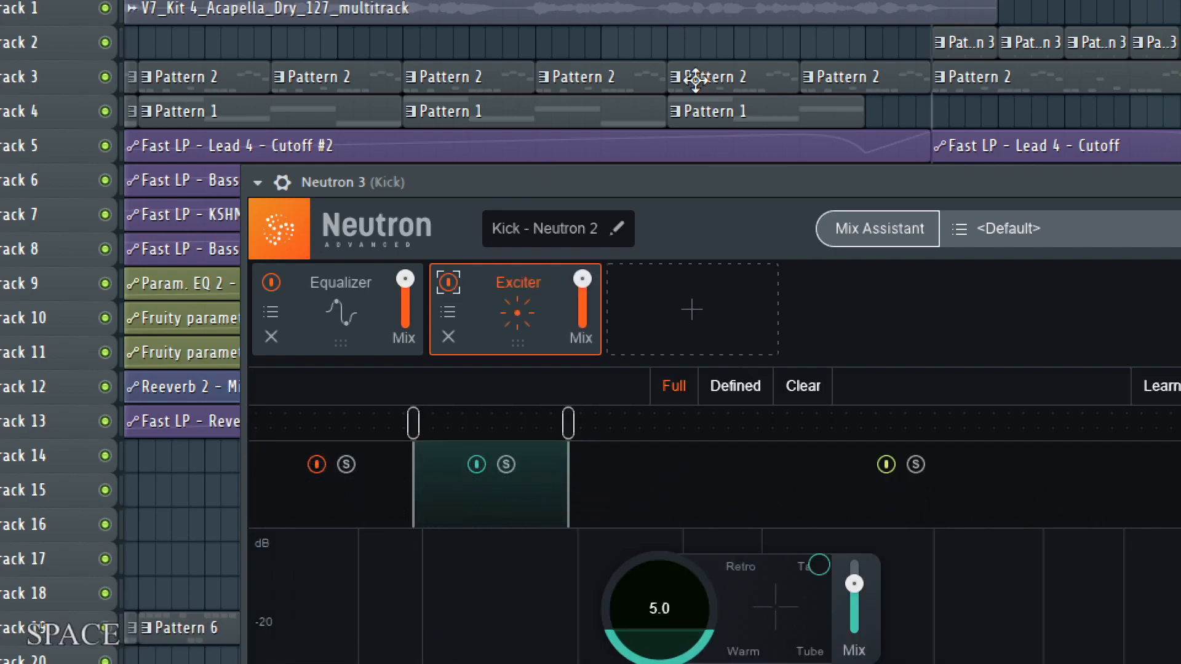
# Step: Solo Track 2 in the playlist and bring up Neutron 3 from the Kick mixer track
pyautogui.press('super+KP_Subtract')
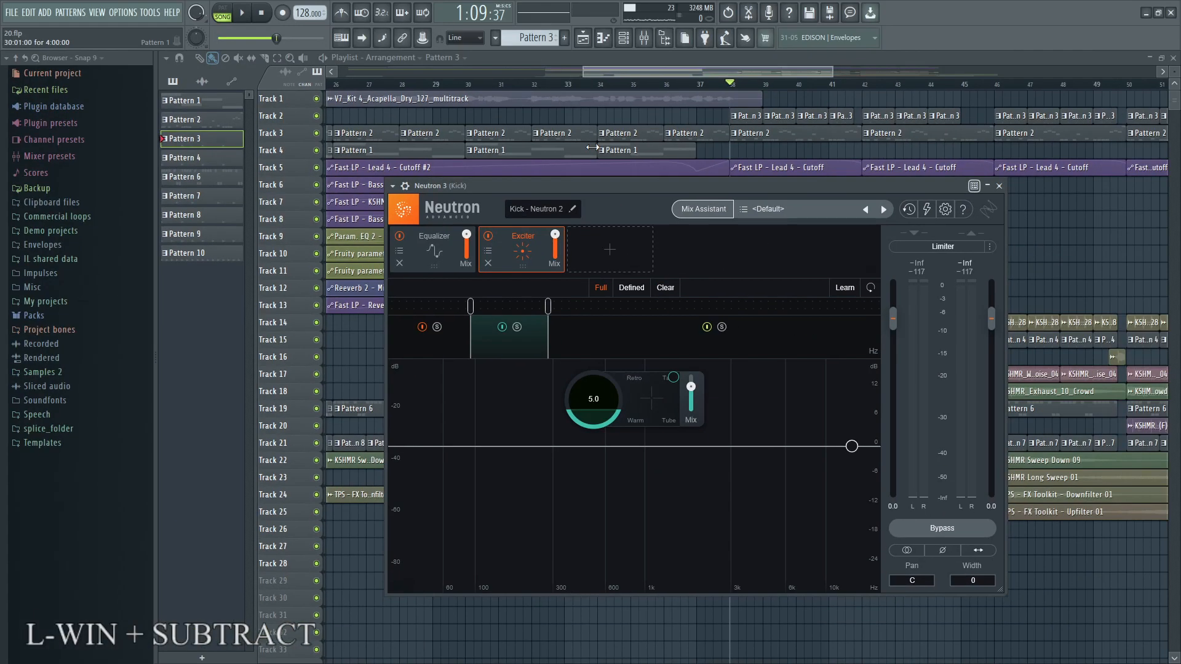
pyautogui.rightClick(324, 115)
pyautogui.click(641, 41)
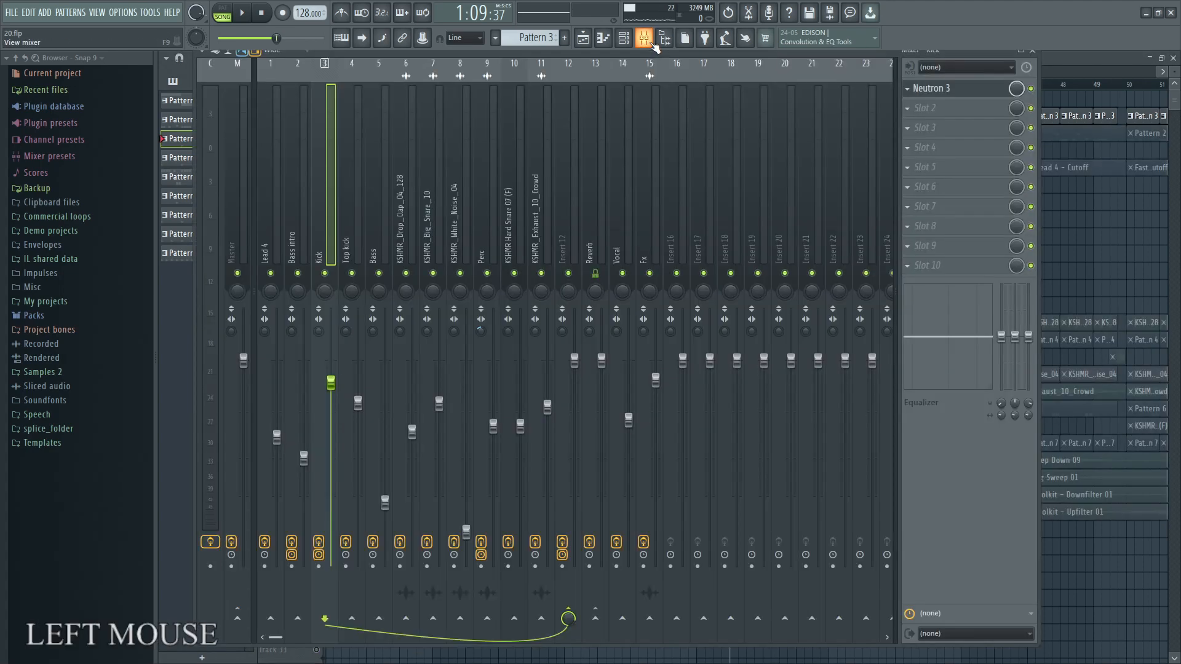
pyautogui.click(946, 87)
pyautogui.press('super+KP_Add')
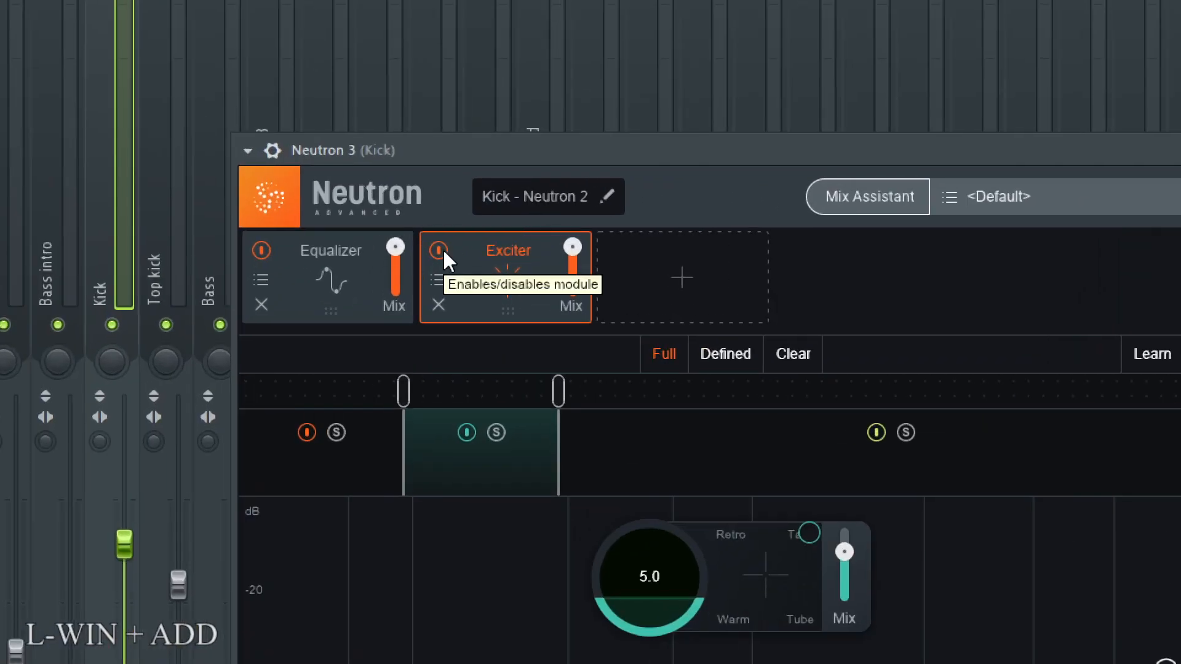
# Step: Play the soloed kick while switching the Exciter module on and off, ending with the module disabled
pyautogui.press('space')
pyautogui.click(441, 250)
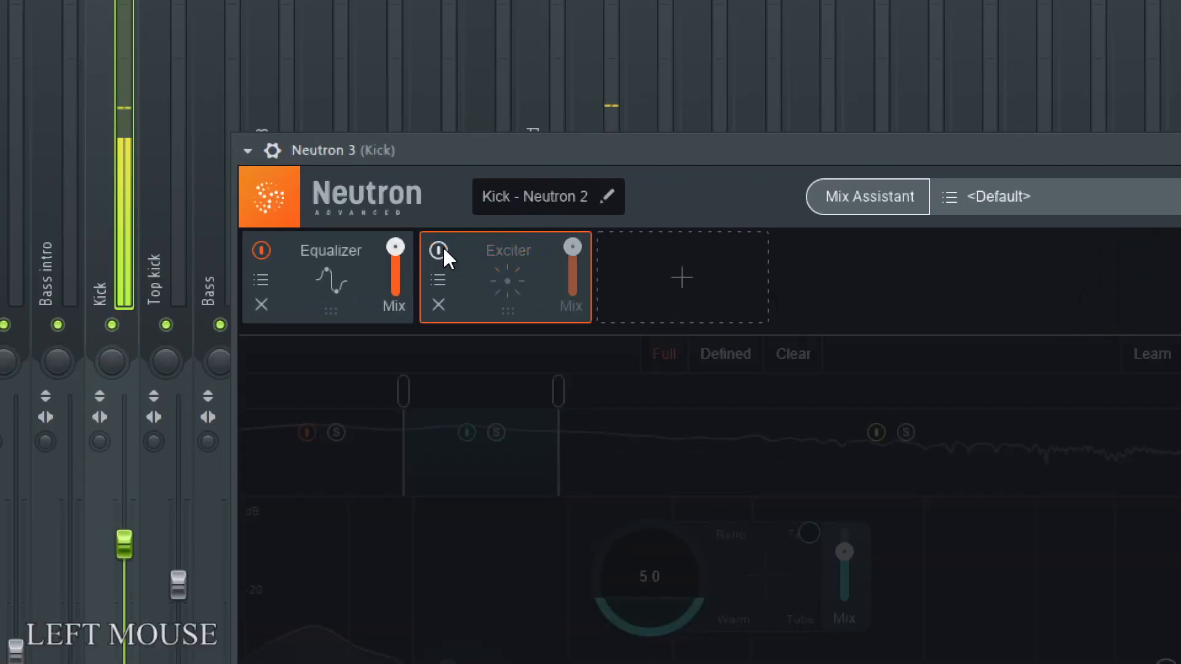
pyautogui.click(442, 249)
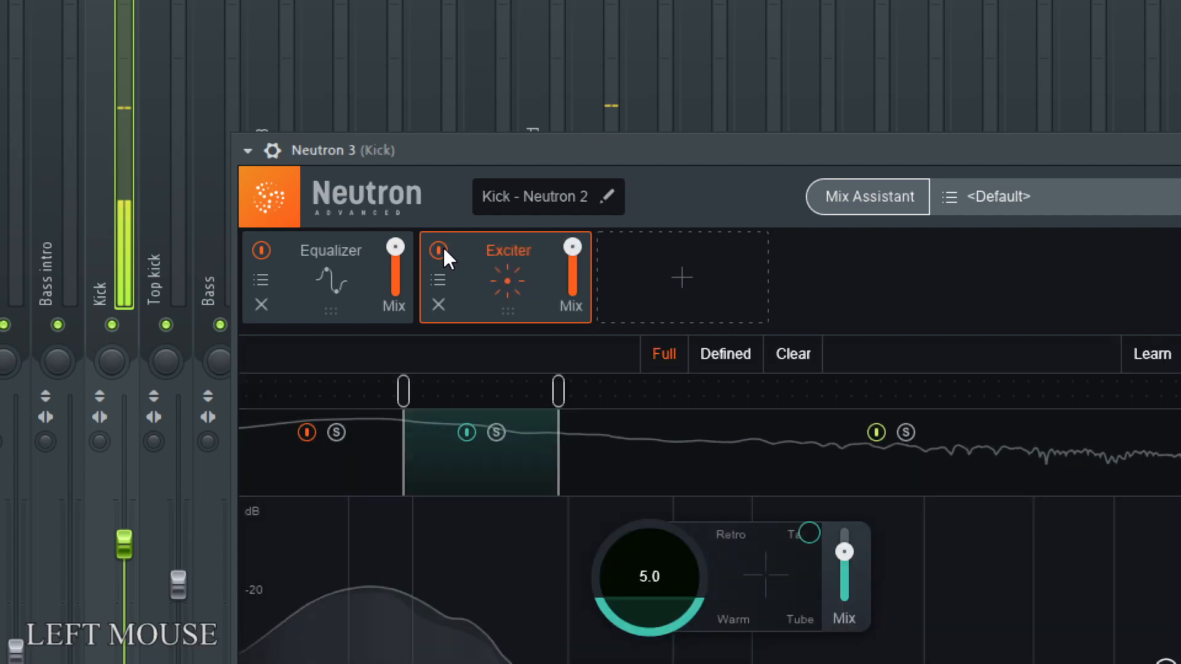
pyautogui.click(442, 249)
pyautogui.click(441, 249)
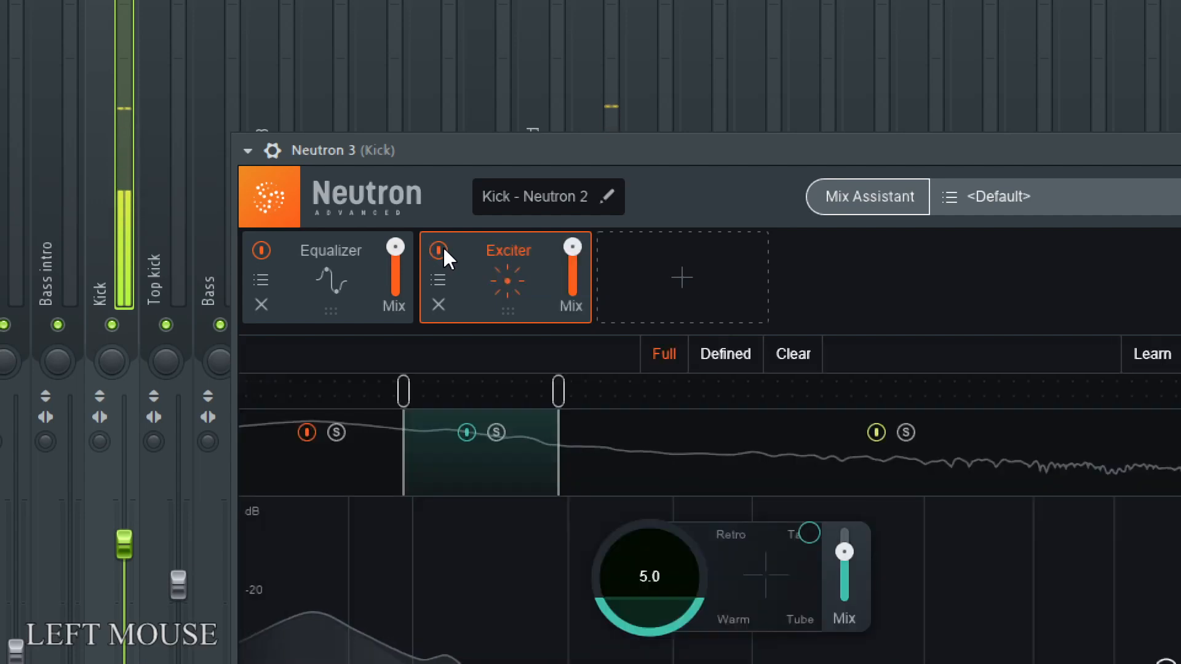
pyautogui.click(441, 250)
pyautogui.press('space')
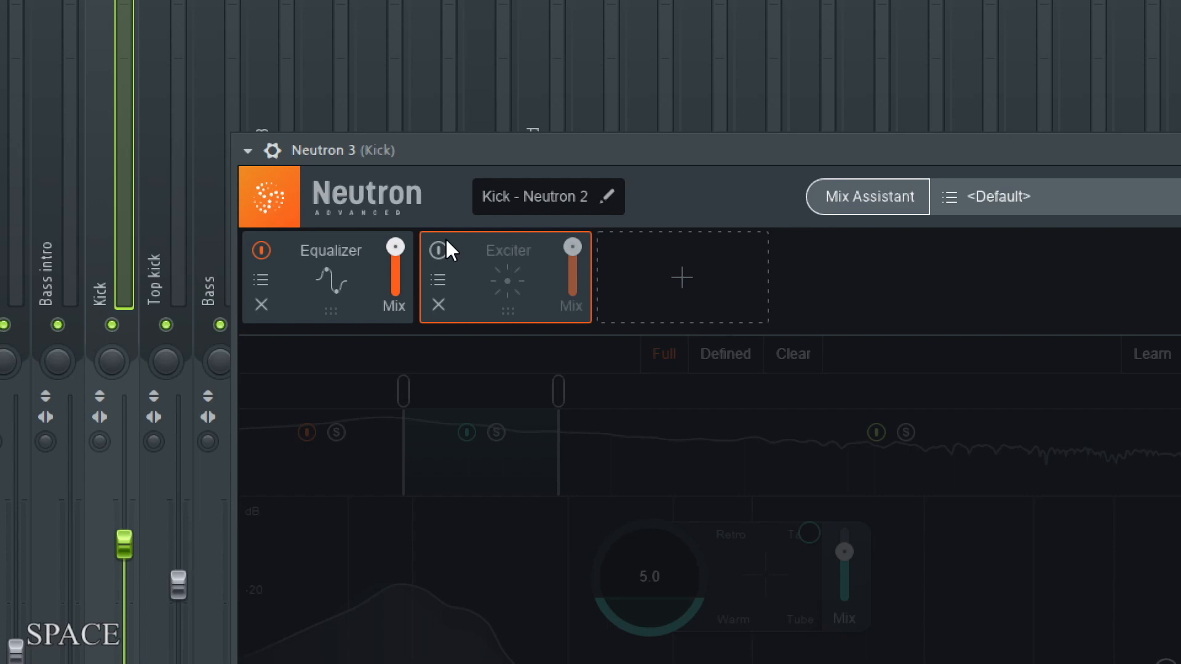
# Step: Toggle Neutron's Exciter module on and off again, and bring up the Equalizer module
pyautogui.click(438, 249)
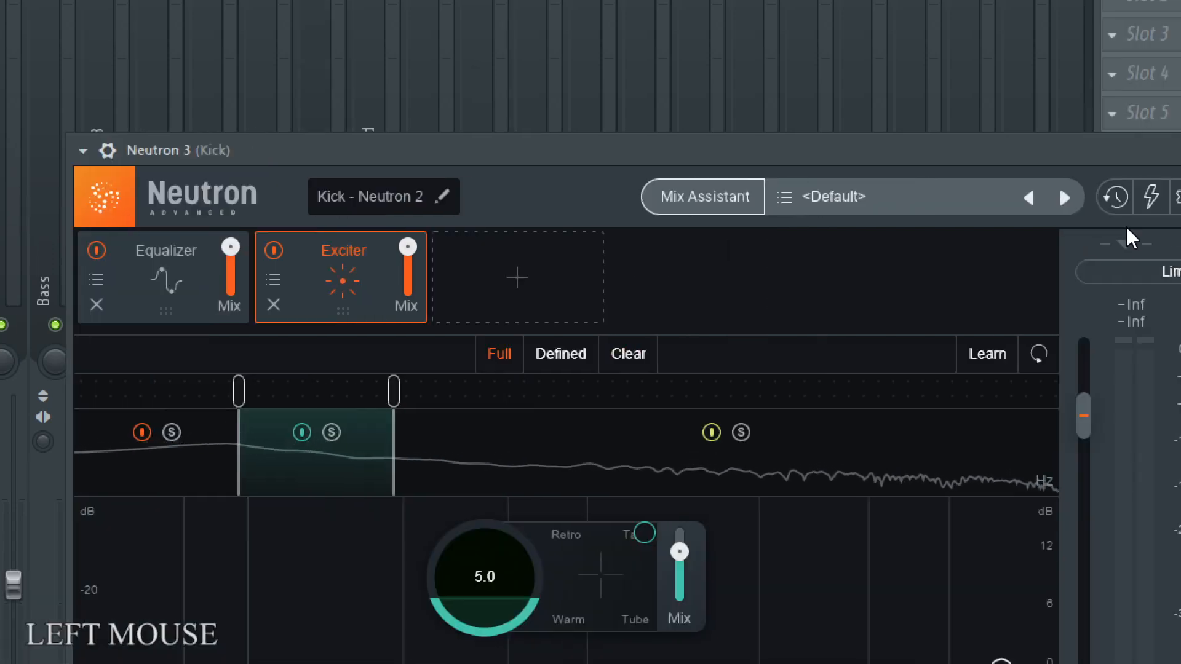
pyautogui.press('super+minus')
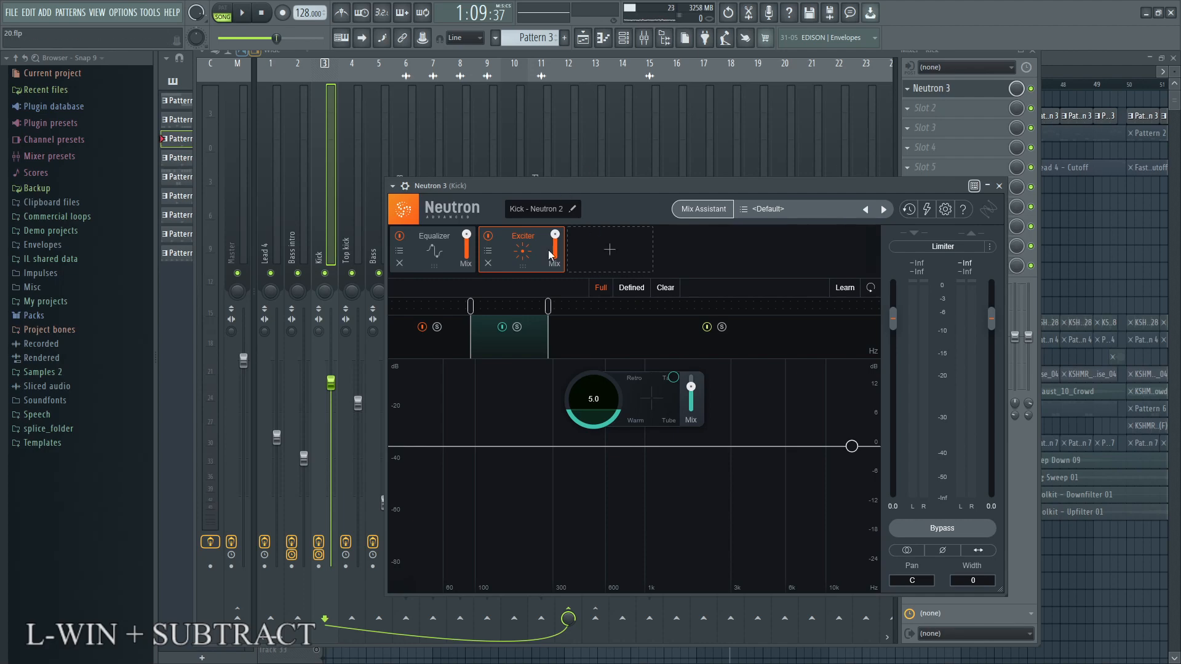
pyautogui.click(466, 245)
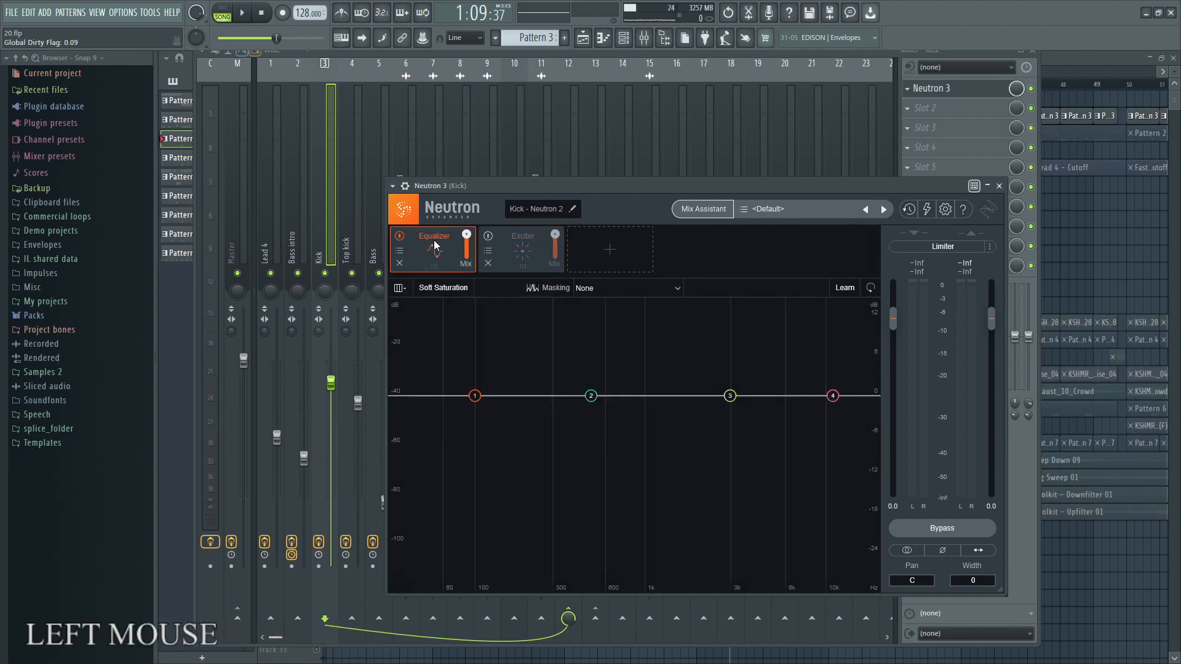
pyautogui.press('super+KP_Add')
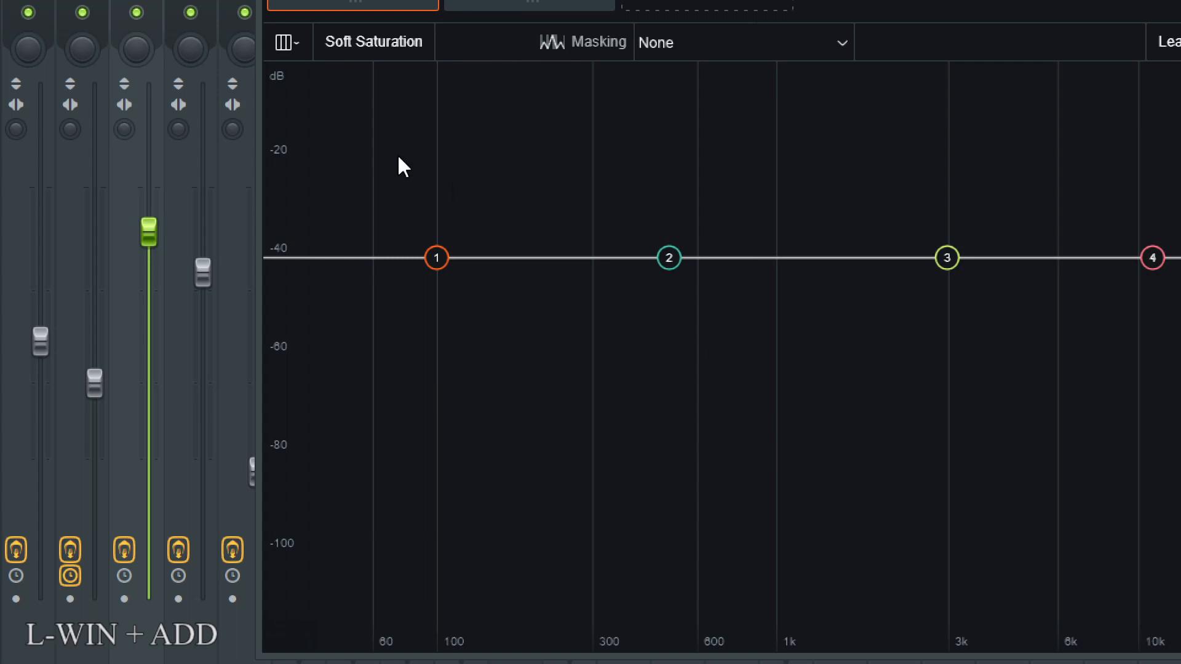
# Step: Audition the kick's low and low-mid frequencies around 247 Hz by sweeping the Equalizer's solo filter, including during playback
pyautogui.keyDown('alt'); pyautogui.click(563, 164); pyautogui.keyUp('alt')
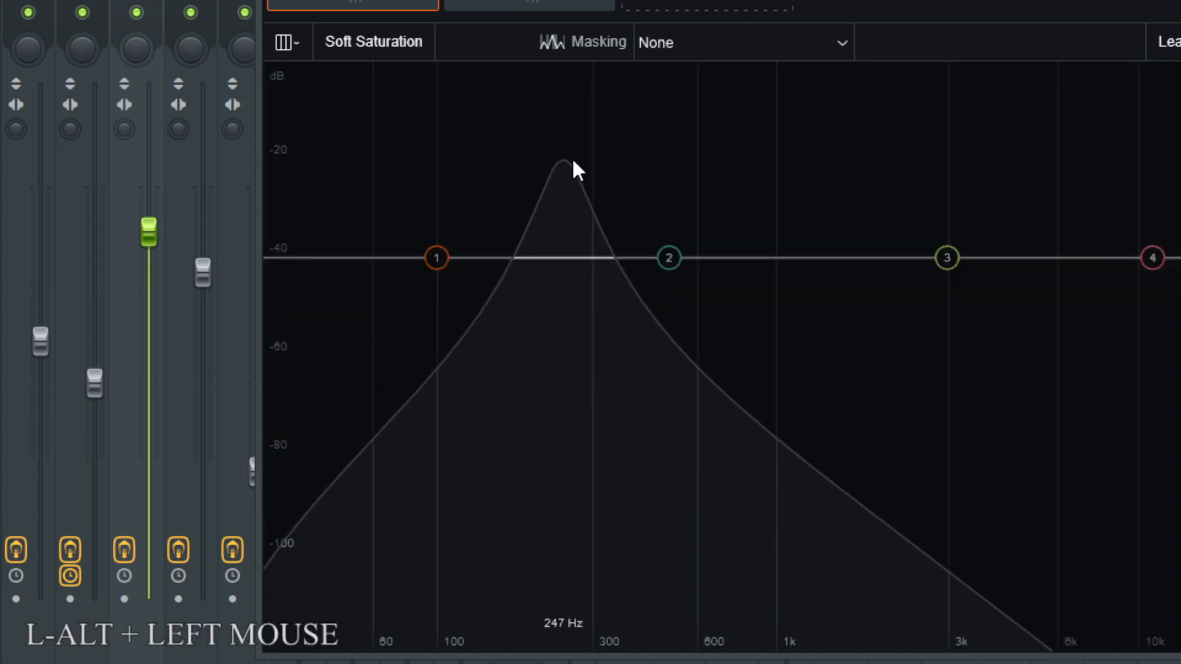
pyautogui.moveTo(573, 162); pyautogui.dragTo(506, 182)
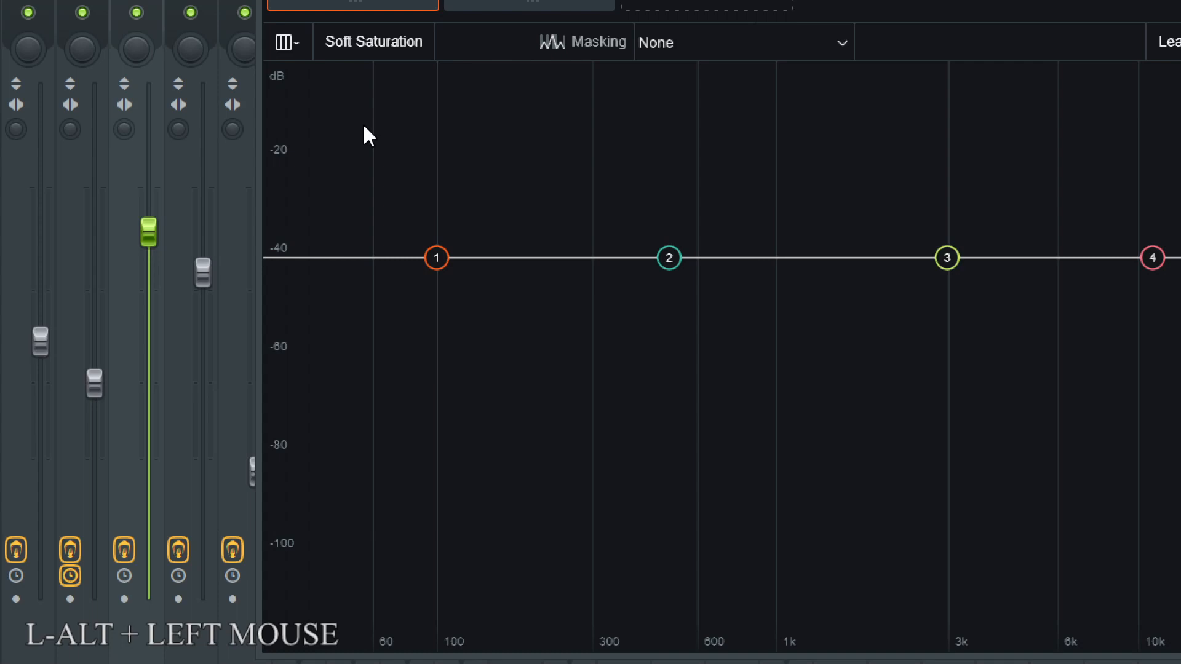
pyautogui.moveTo(368, 128); pyautogui.dragTo(513, 96)
pyautogui.press('space')
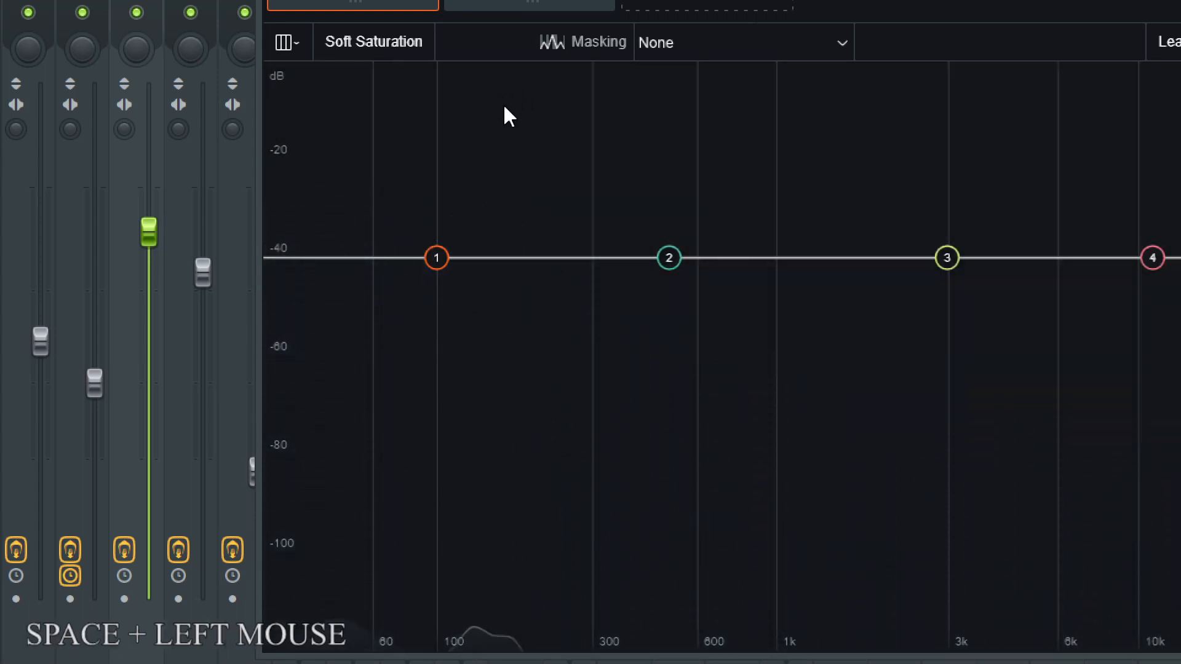
pyautogui.click(506, 132)
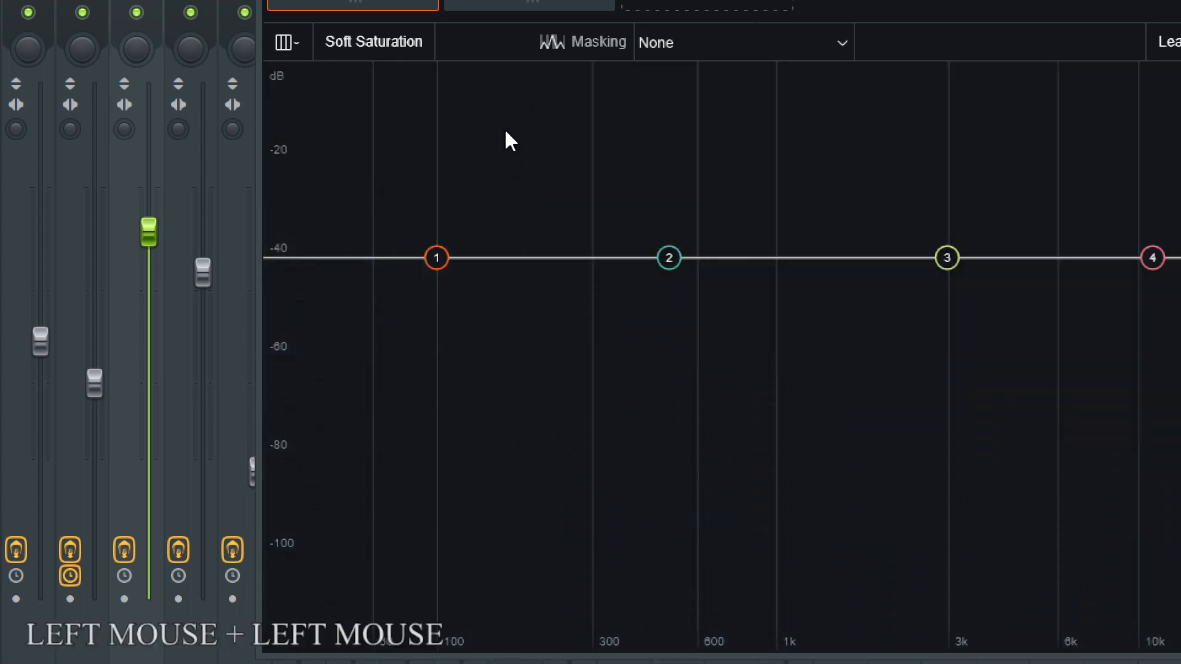
pyautogui.keyDown('alt'); pyautogui.click(505, 131); pyautogui.keyUp('alt')
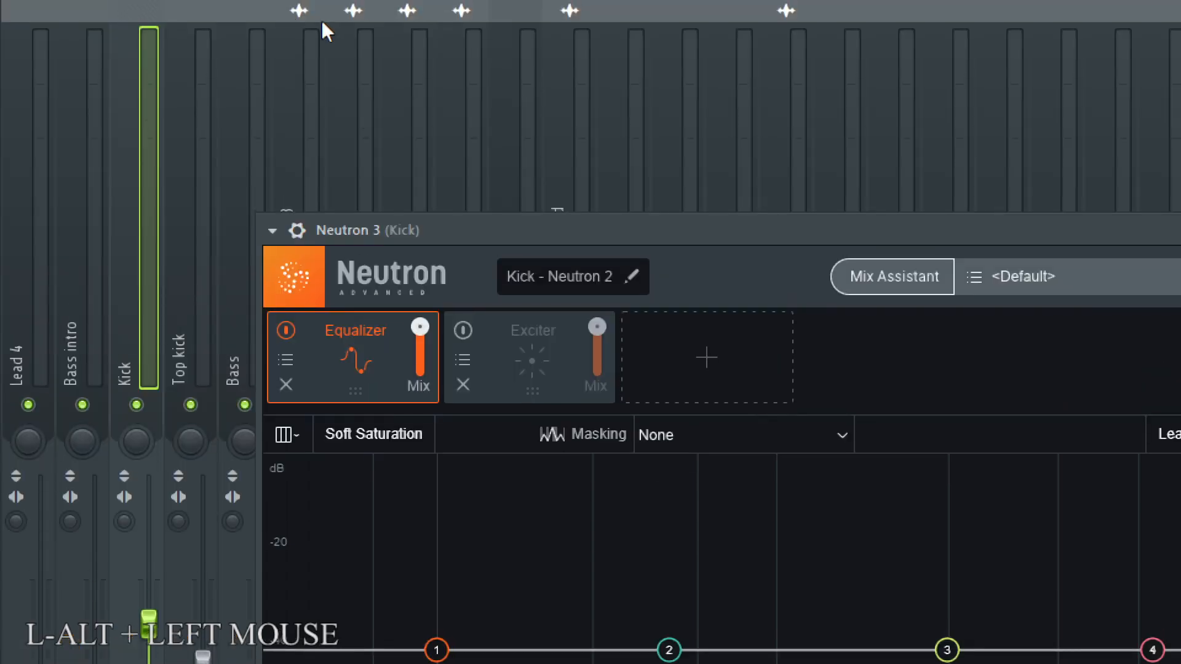
# Step: Switch the Exciter back on, display its settings and view the low band before selecting the middle band
pyautogui.click(466, 325)
pyautogui.click(513, 343)
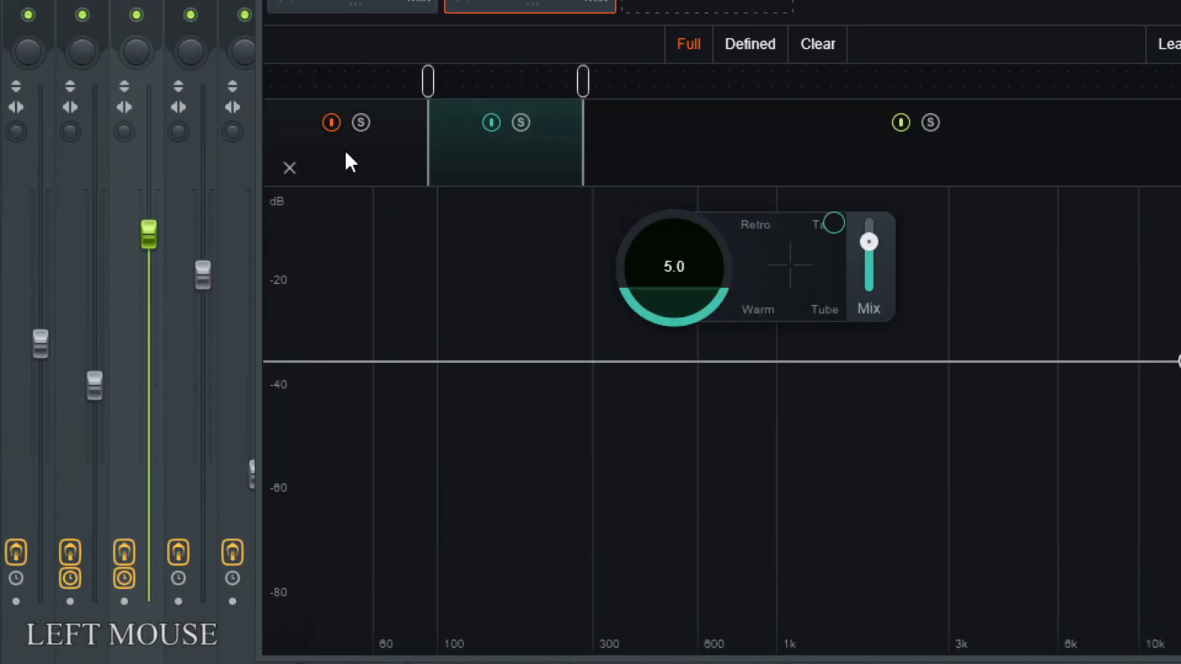
pyautogui.click(350, 155)
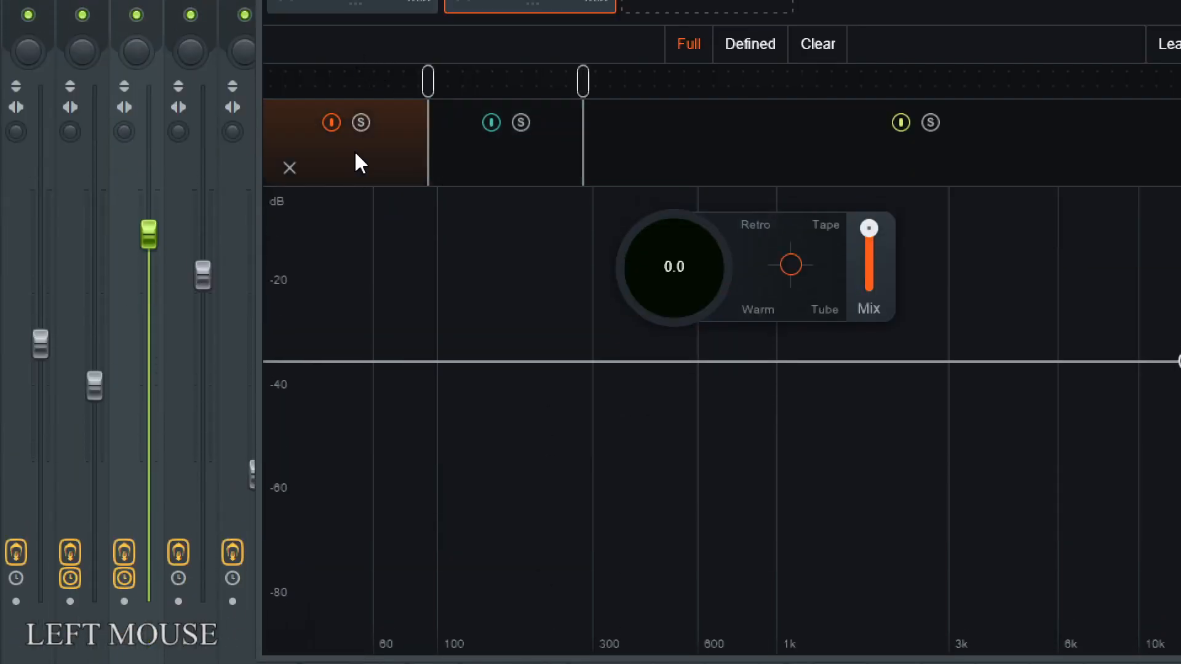
pyautogui.click(536, 173)
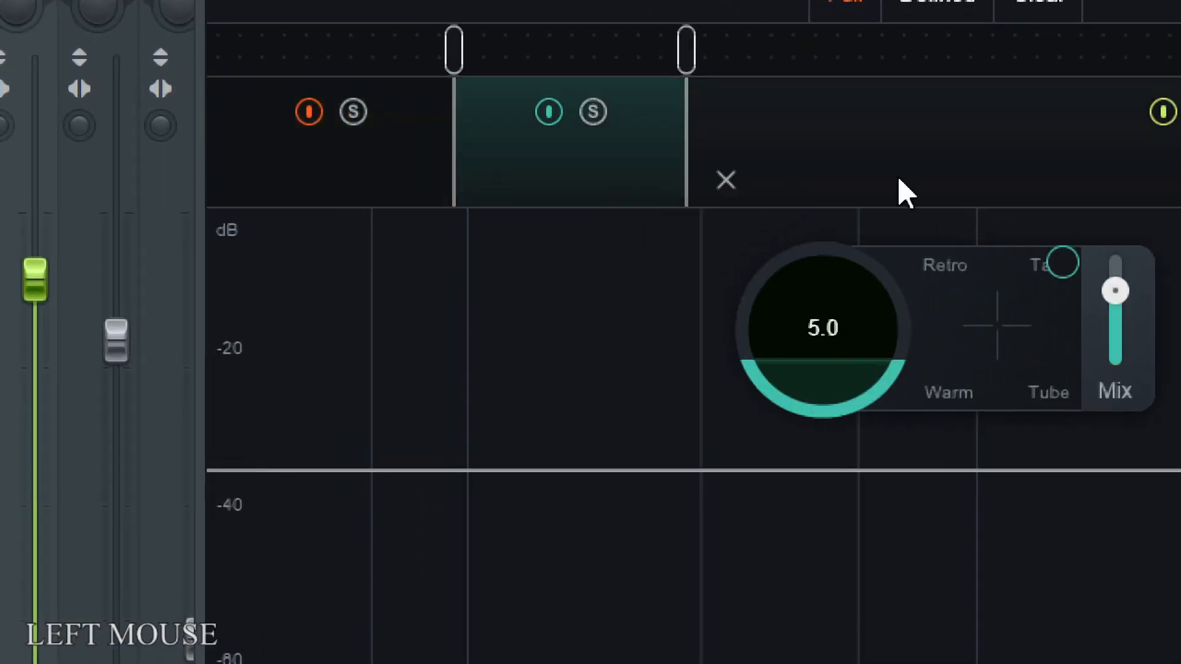
# Step: View the Exciter's high band, return to the middle band and inspect its crossover frequencies
pyautogui.press('super+KP_Subtract')
pyautogui.click(1100, 163)
pyautogui.click(599, 169)
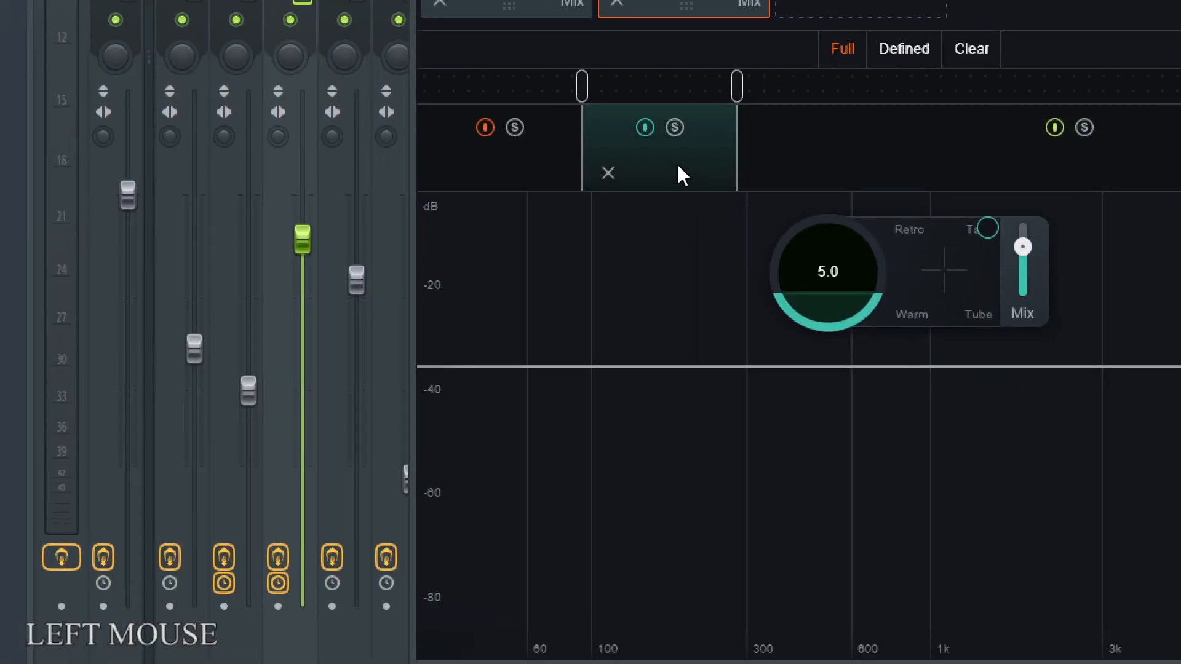
pyautogui.press('super+KP_Add')
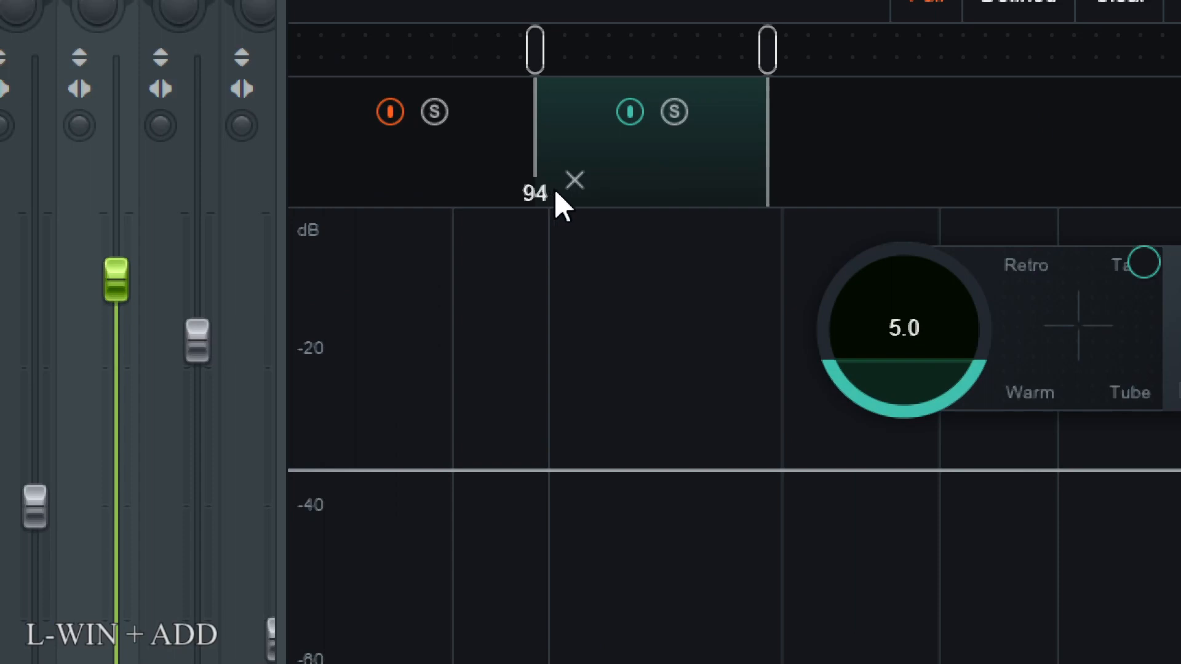
pyautogui.moveTo(780, 197)
pyautogui.click(673, 190)
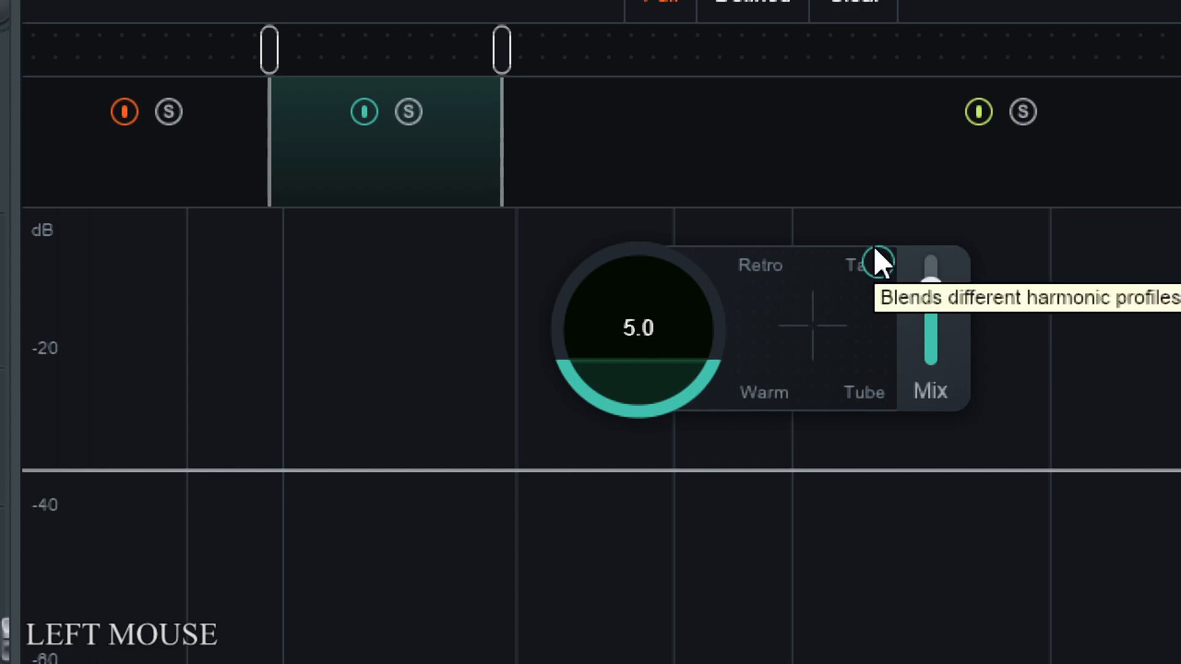
# Step: Position the middle band's harmonic blend point in the Tape corner of the Exciter pad
pyautogui.moveTo(874, 248); pyautogui.dragTo(899, 237)
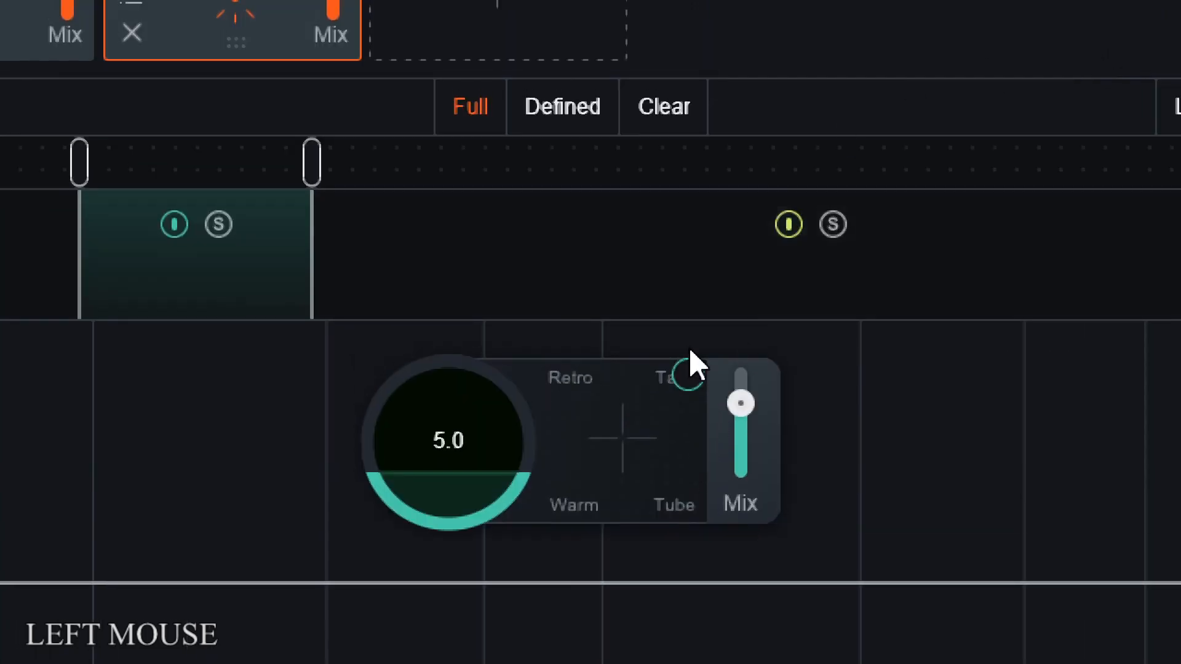
pyautogui.moveTo(691, 381); pyautogui.dragTo(717, 347)
pyautogui.press('super+minus')
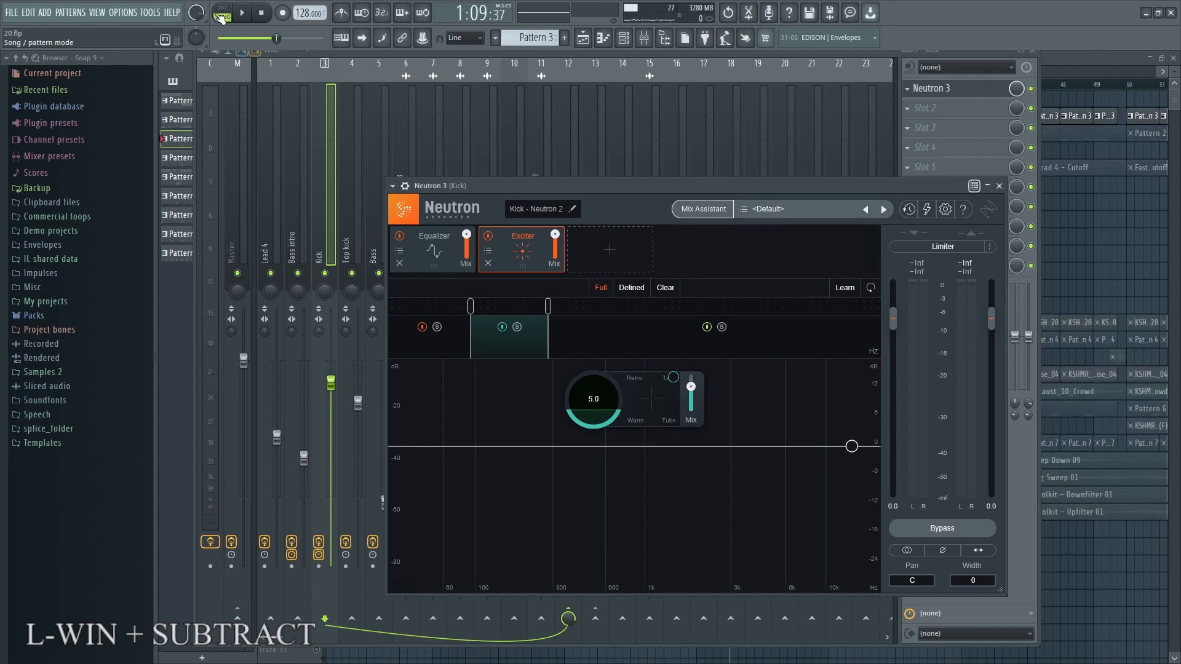
pyautogui.click(690, 388)
pyautogui.moveTo(673, 384)
pyautogui.mouseDown()
pyautogui.moveTo(659, 396)
pyautogui.moveTo(672, 425)
pyautogui.moveTo(633, 403)
pyautogui.moveTo(650, 383)
pyautogui.moveTo(674, 424)
pyautogui.moveTo(627, 430)
pyautogui.moveTo(647, 393)
pyautogui.moveTo(681, 379)
pyautogui.mouseUp()
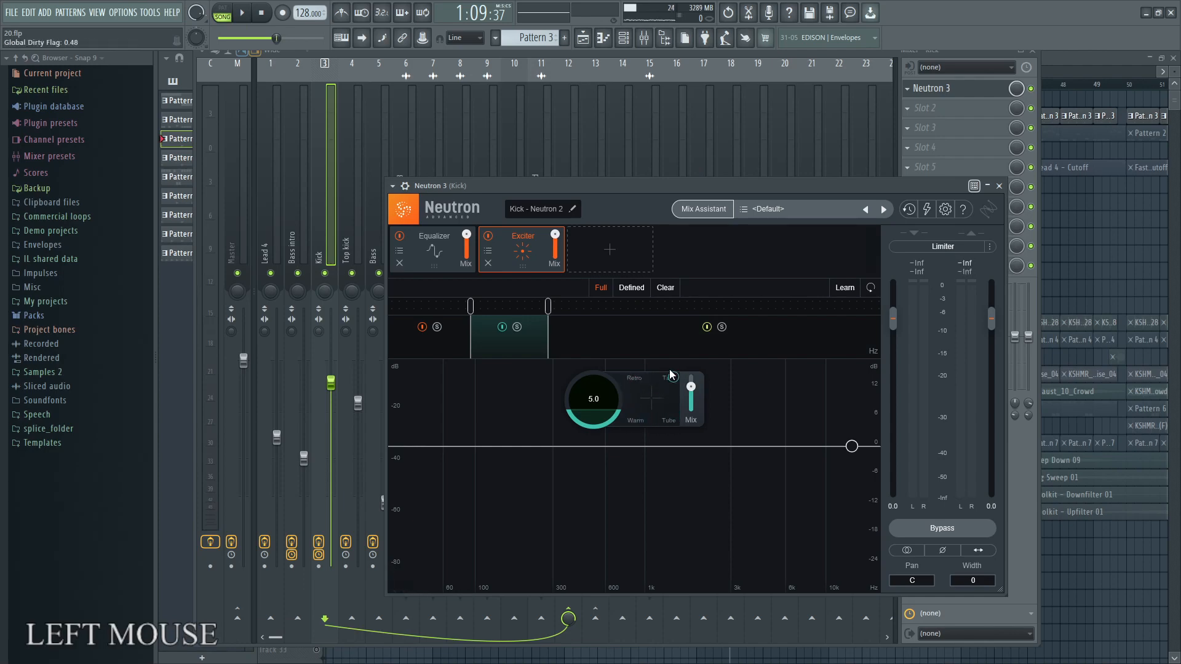
# Step: Play the kick while moving the middle band's harmonic blend point, leave it near Tape and stop playback
pyautogui.click(243, 15)
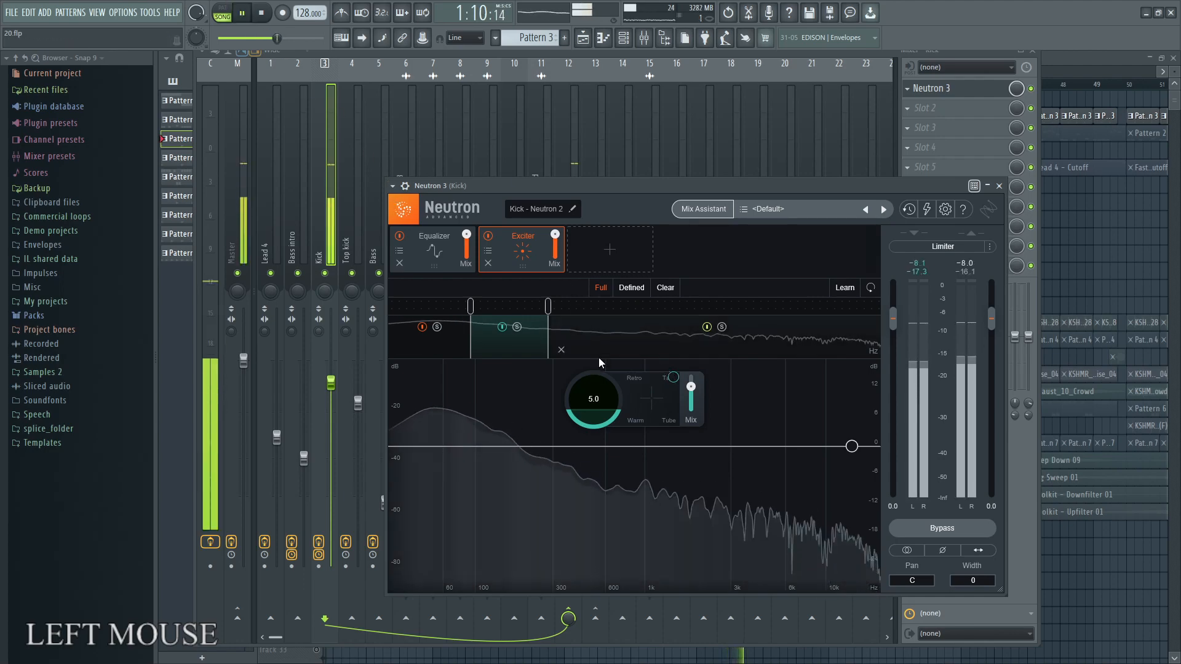
pyautogui.moveTo(649, 382); pyautogui.dragTo(673, 381)
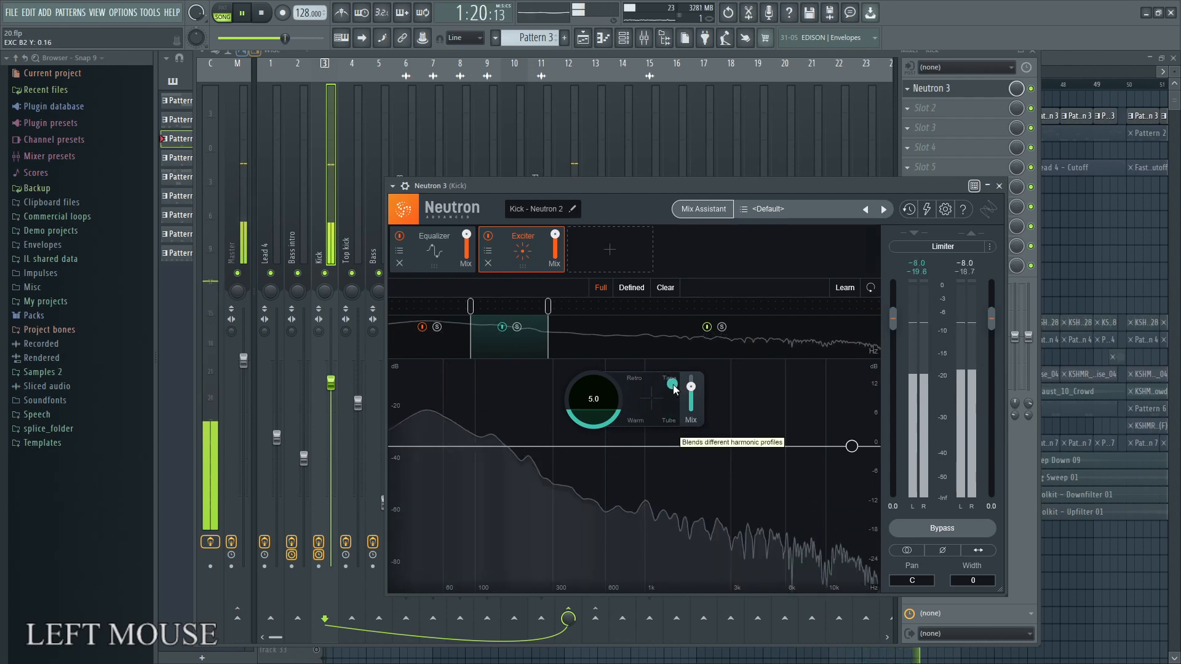
pyautogui.click(261, 18)
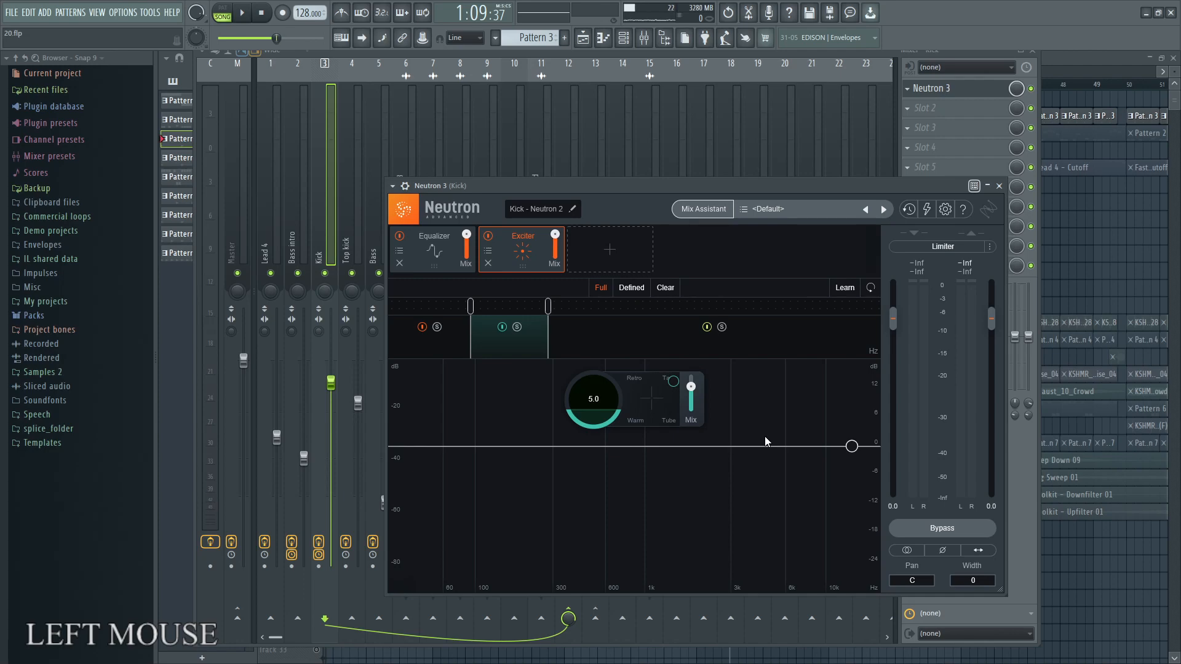
# Step: Check the Mix amount of the Exciter's middle band
pyautogui.press('super+KP_Add')
pyautogui.moveTo(606, 355)
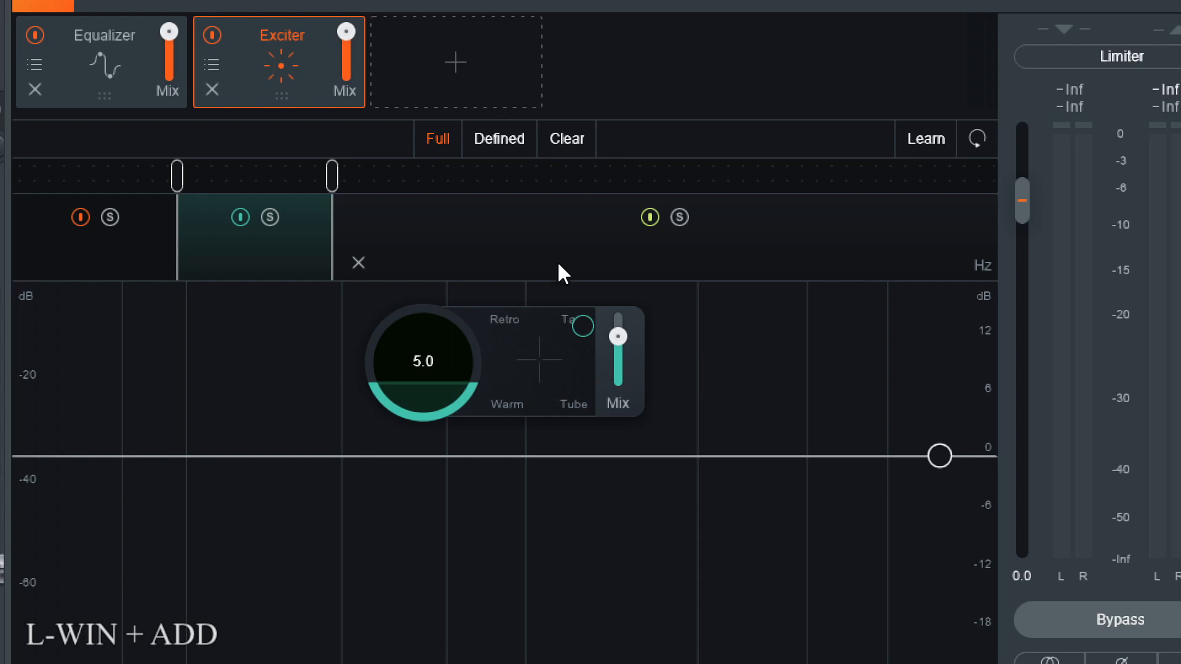
pyautogui.moveTo(623, 334)
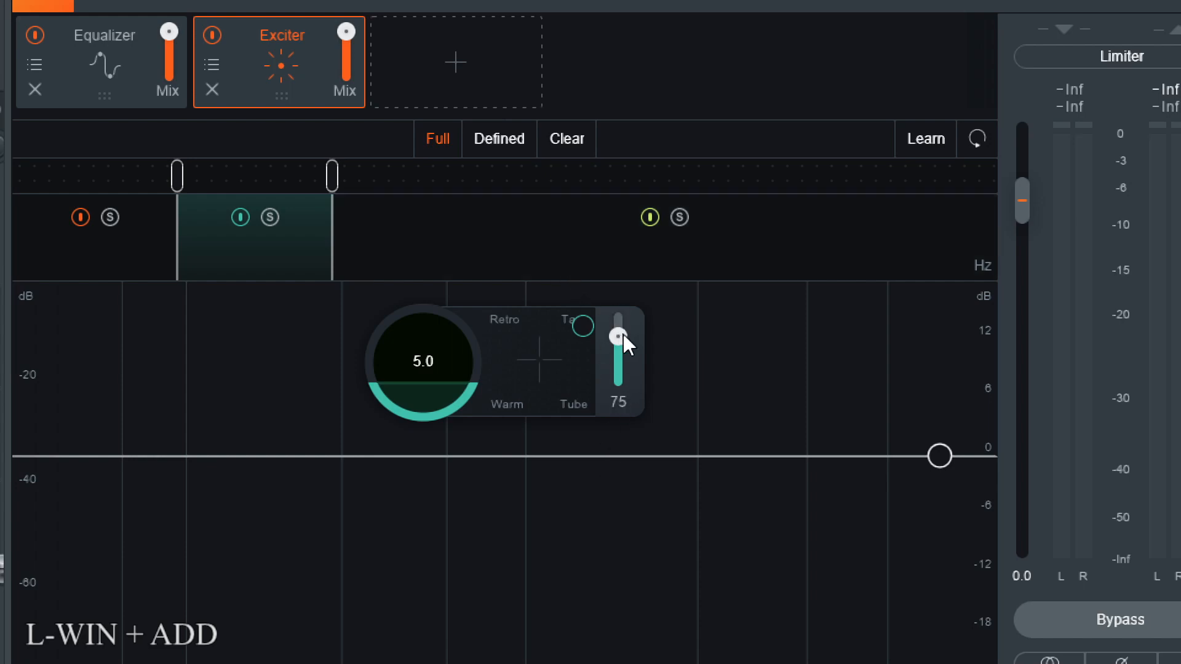